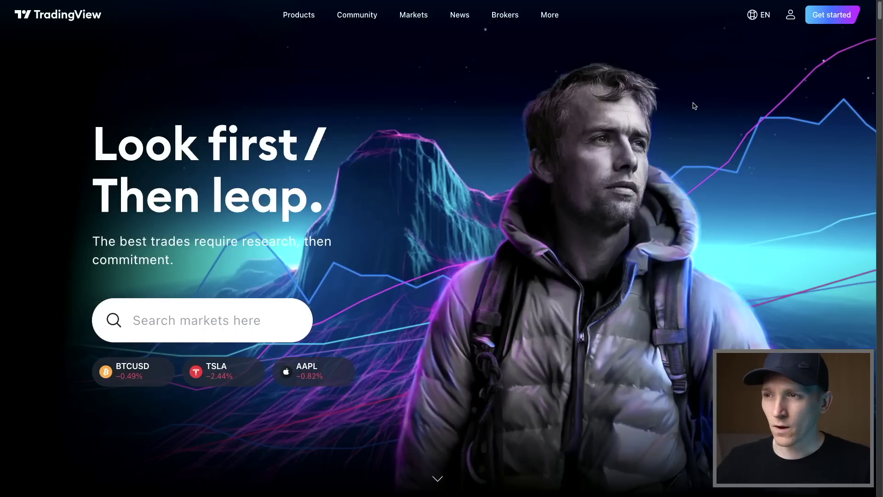
Open the Supercharts product and look through the symbols in the default watchlist.
mouse_move(307, 20)
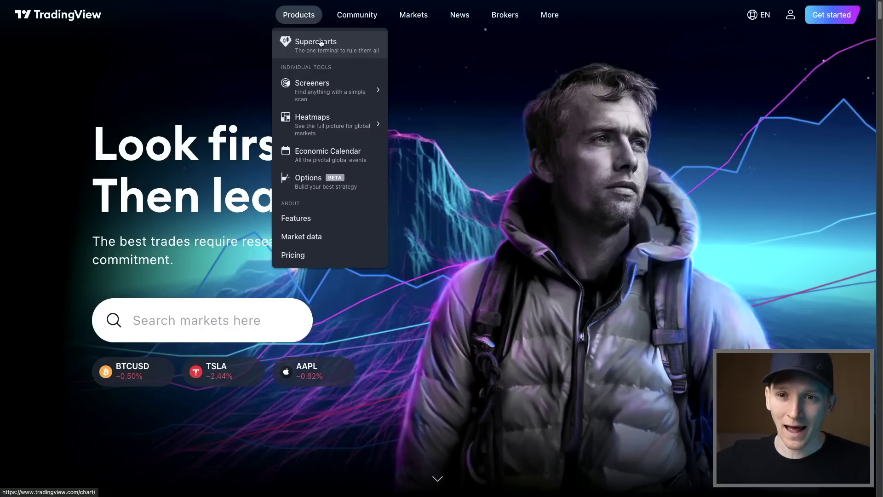
mouse_move(331, 96)
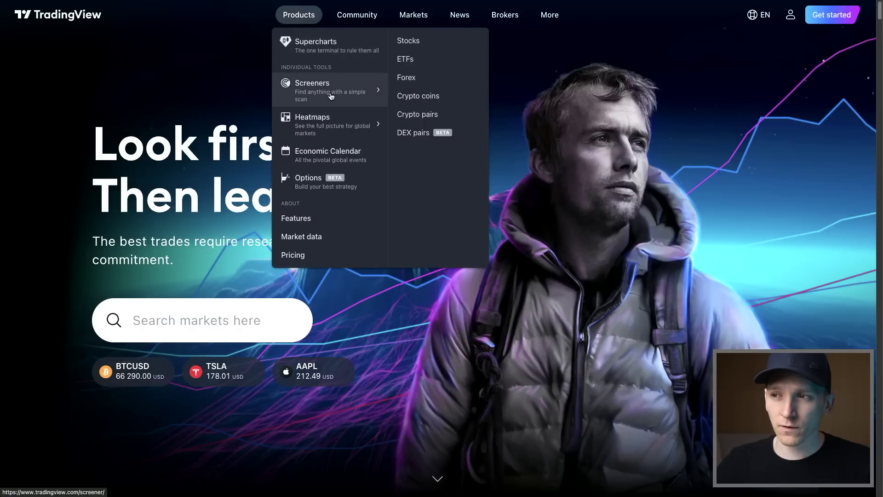
mouse_move(335, 122)
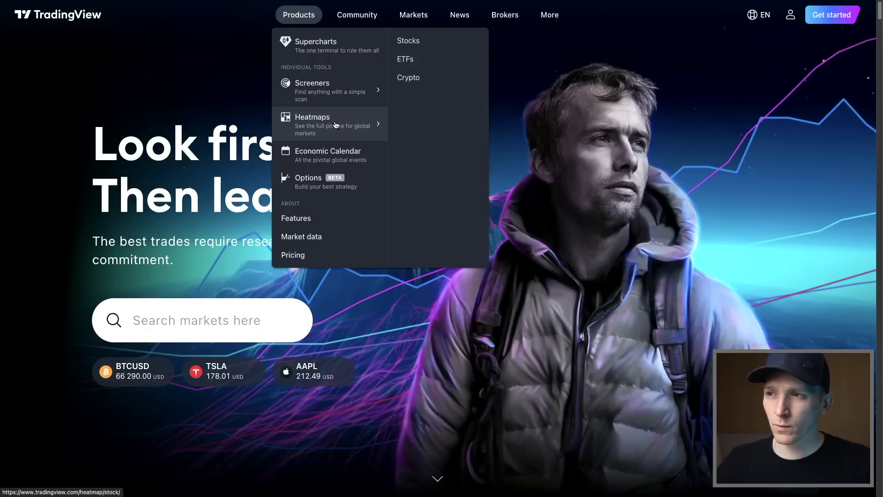
left_click(324, 48)
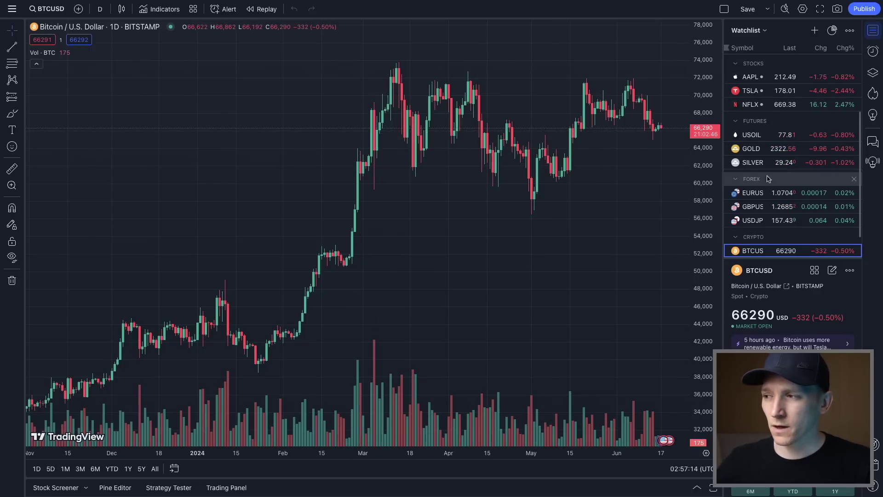
scroll(772, 188, "down", 1)
scroll(775, 184, "up", 4)
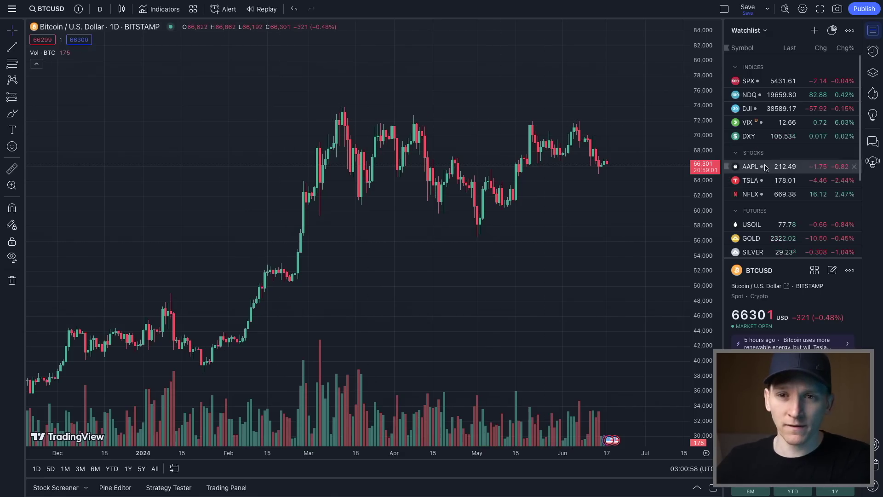
left_click(160, 9)
left_click(199, 187)
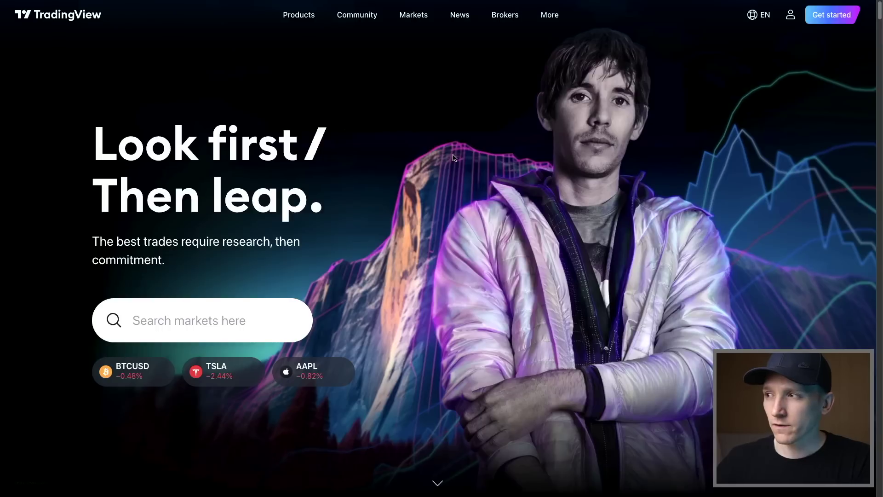
Open the subscription plans from the home page and compare the prices and features of Essential, Plus and Premium.
left_click(830, 15)
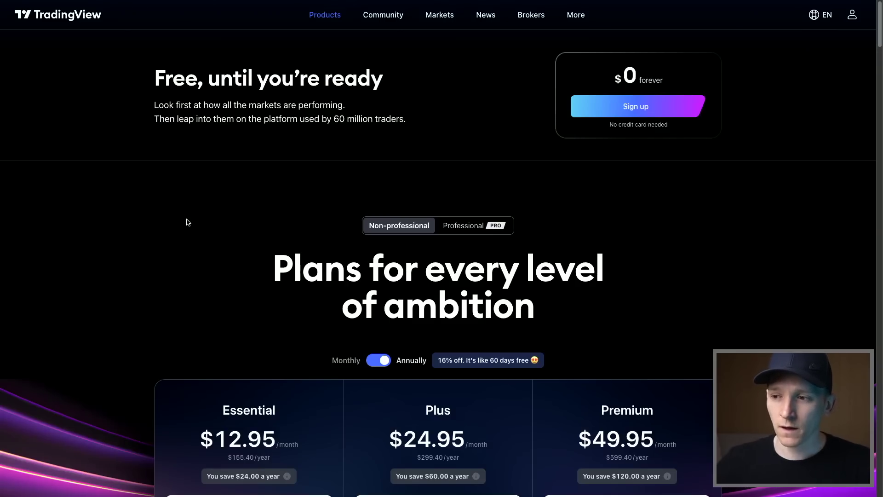
scroll(139, 250, "down", 3)
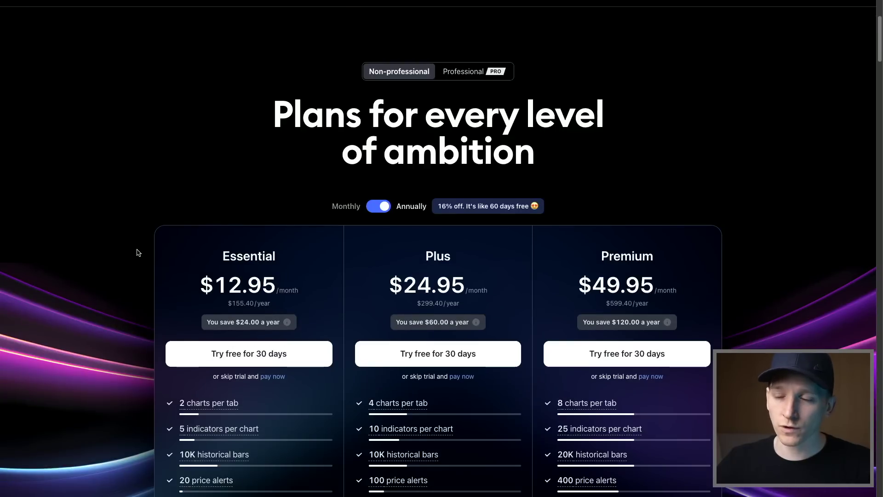
scroll(131, 258, "down", 3)
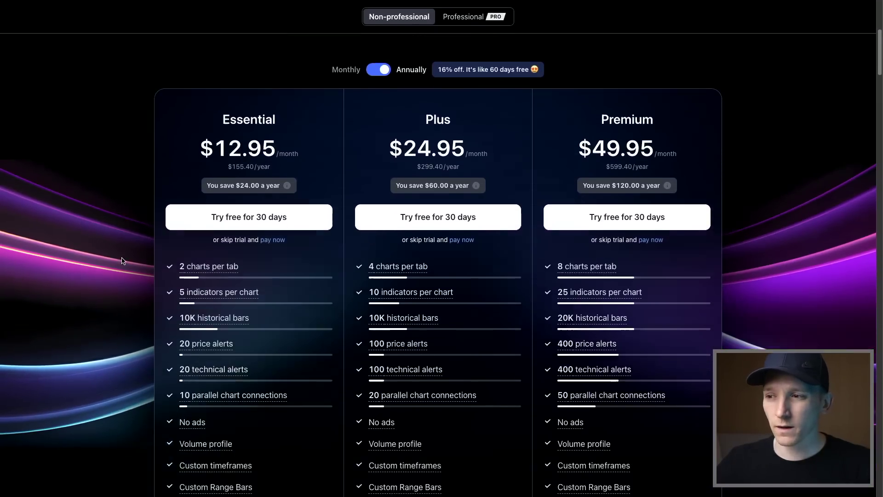
scroll(124, 261, "down", 2)
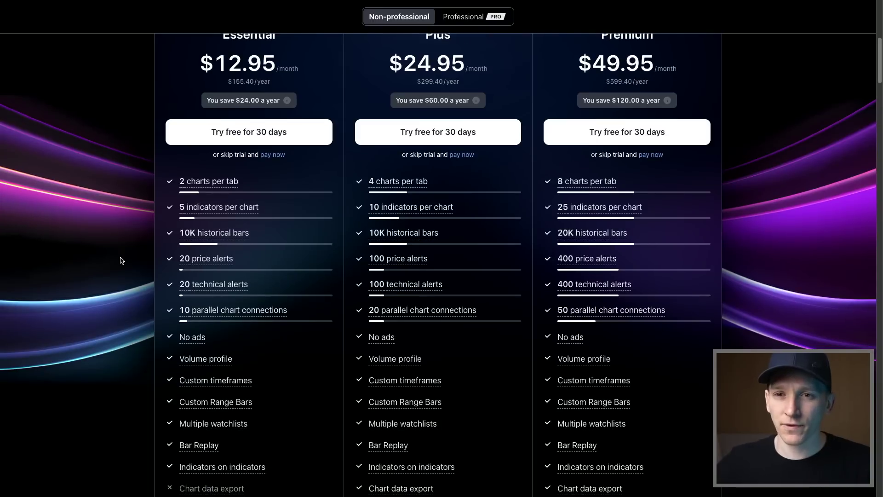
scroll(121, 260, "up", 2)
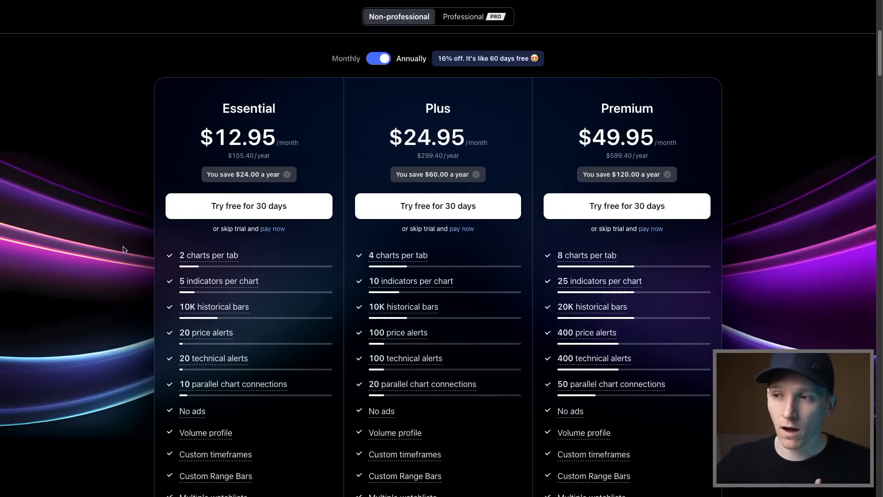
scroll(246, 129, "up", 1)
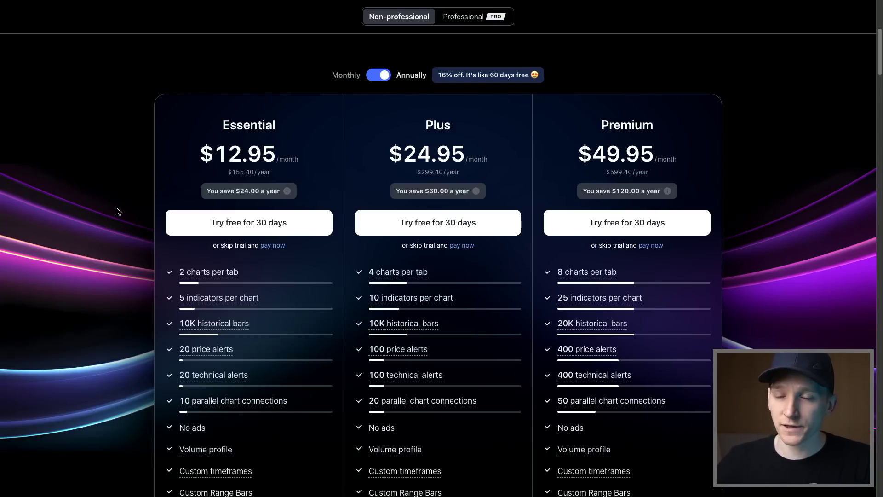
scroll(118, 213, "down", 3)
scroll(121, 216, "up", 5)
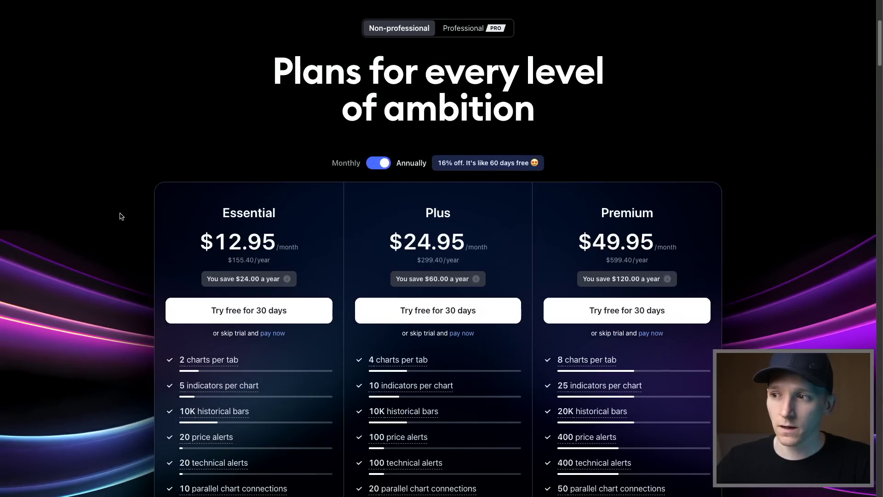
scroll(121, 213, "up", 3)
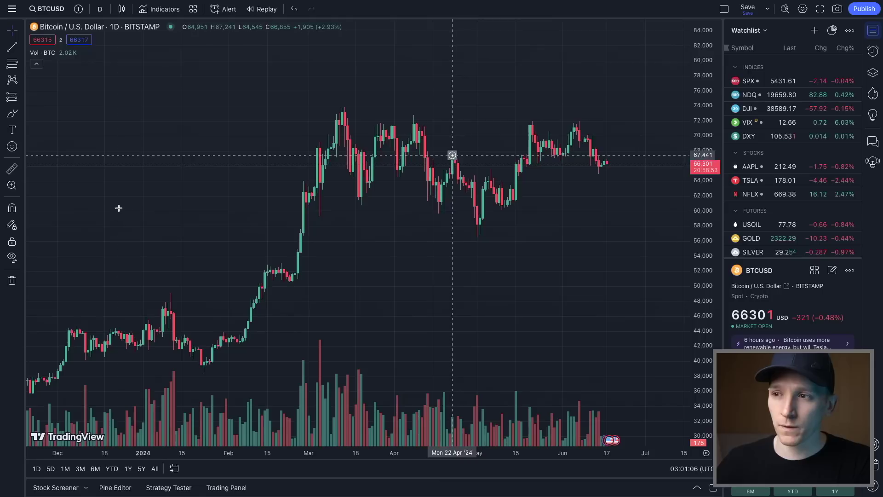
Search the crypto symbols available for the watchlist for Bitcoin and ETH, and close the search without adding any.
scroll(583, 194, "down", 2)
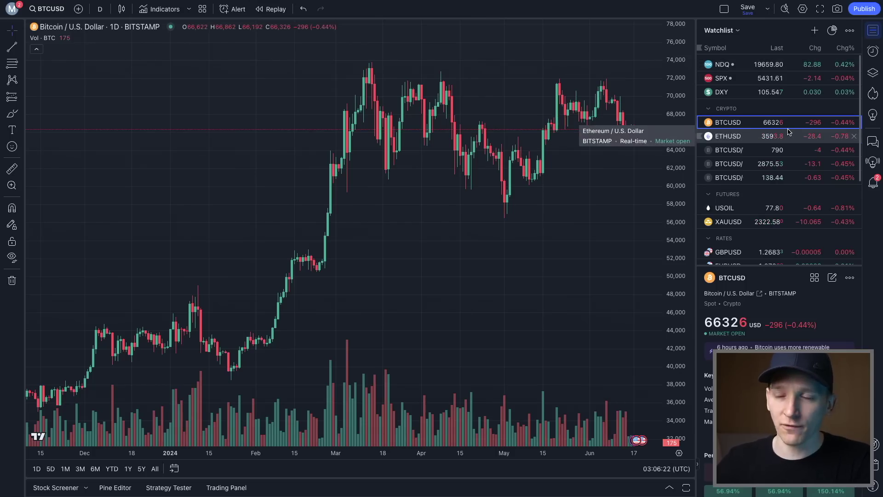
left_click(814, 30)
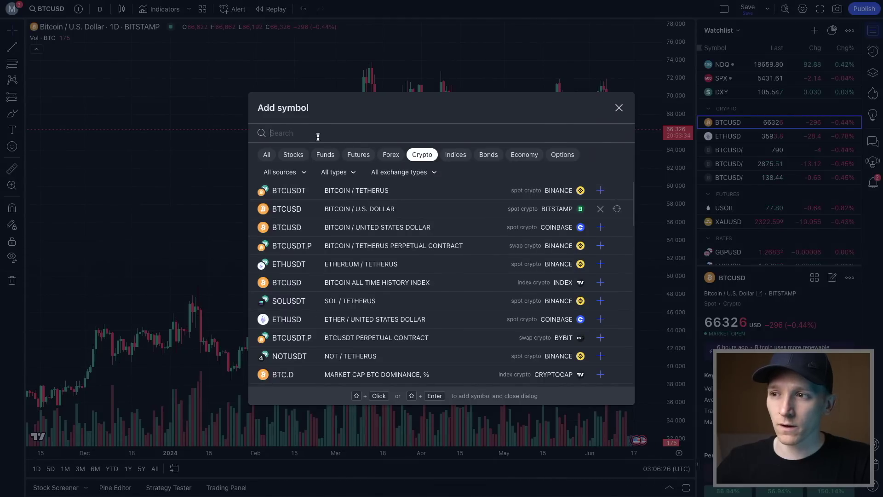
type("Bitcoin")
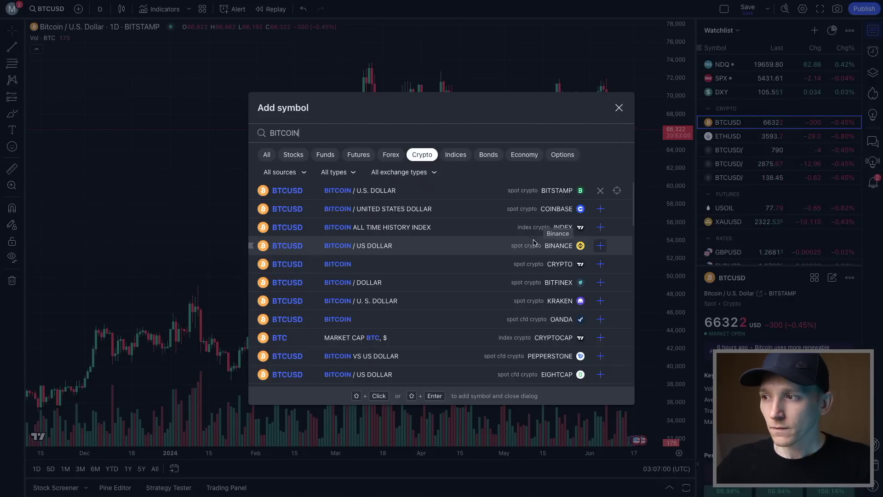
left_click_drag(331, 132, 260, 129)
type("ETH")
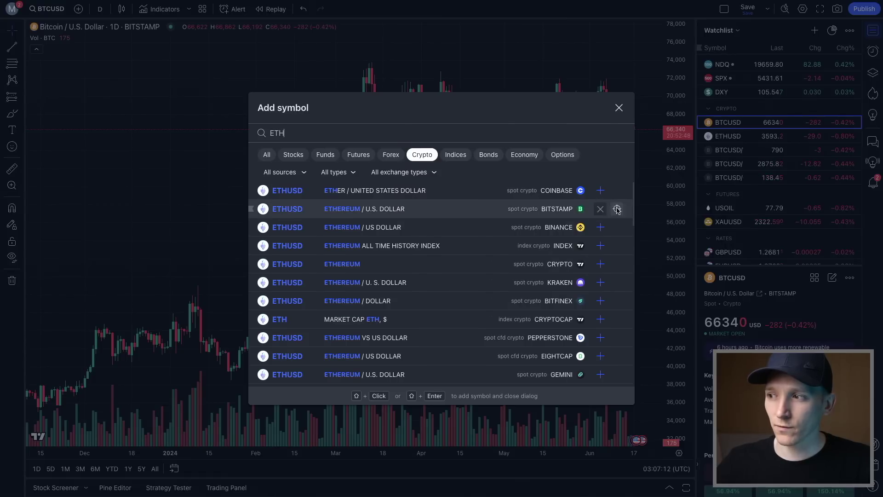
left_click(619, 109)
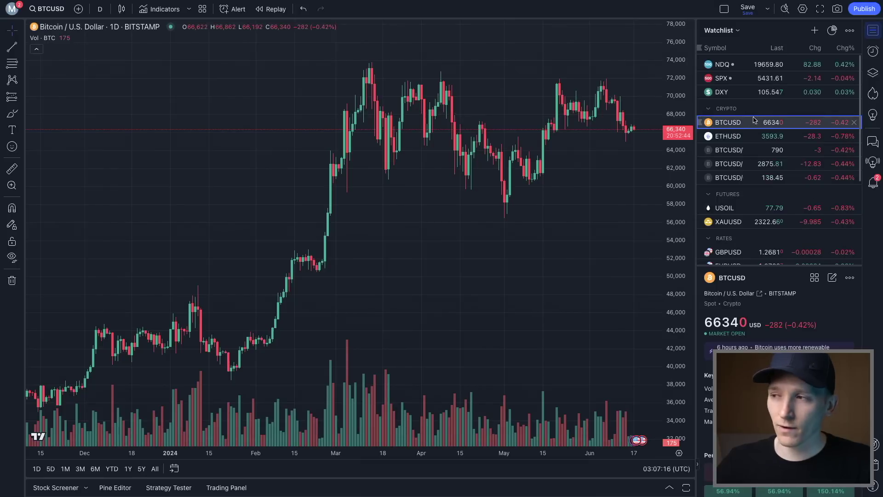
View the ETHUSD chart from the watchlist and return to the BTCUSD chart.
left_click(737, 136)
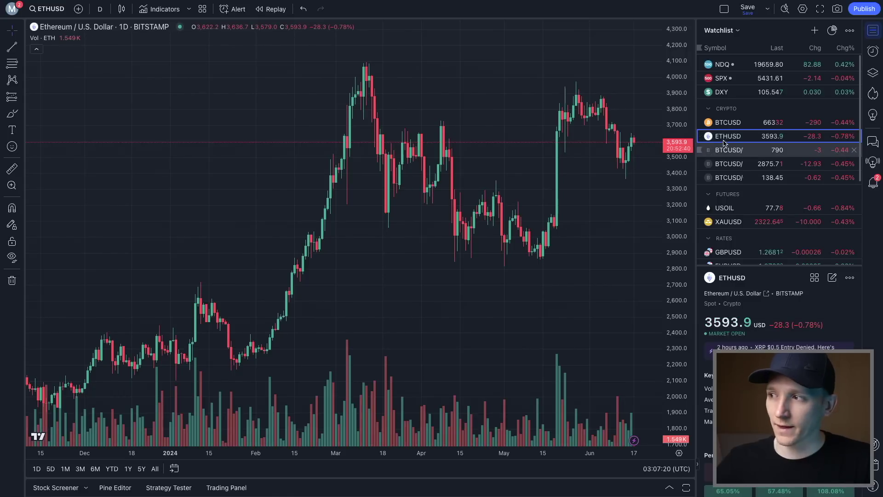
left_click(727, 124)
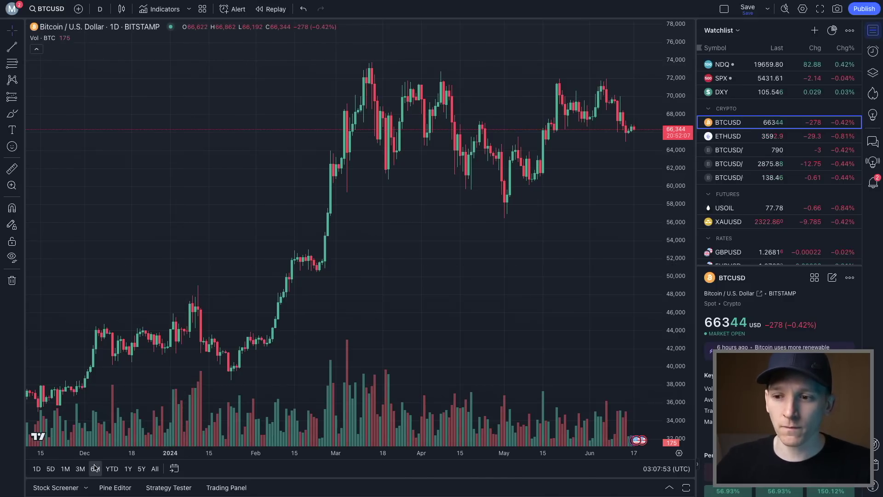
View the BTCUSD chart over the 1Y, 5Y, All and 1M date ranges, ending on 1Y.
left_click(128, 469)
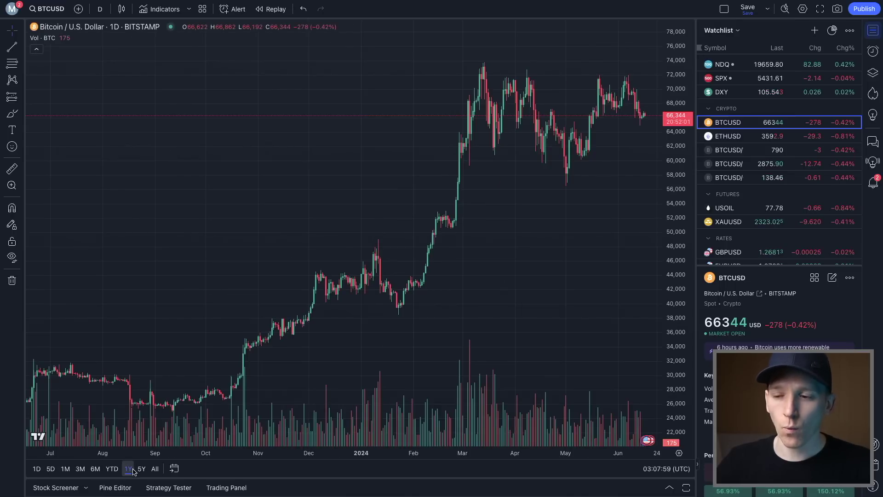
left_click(142, 469)
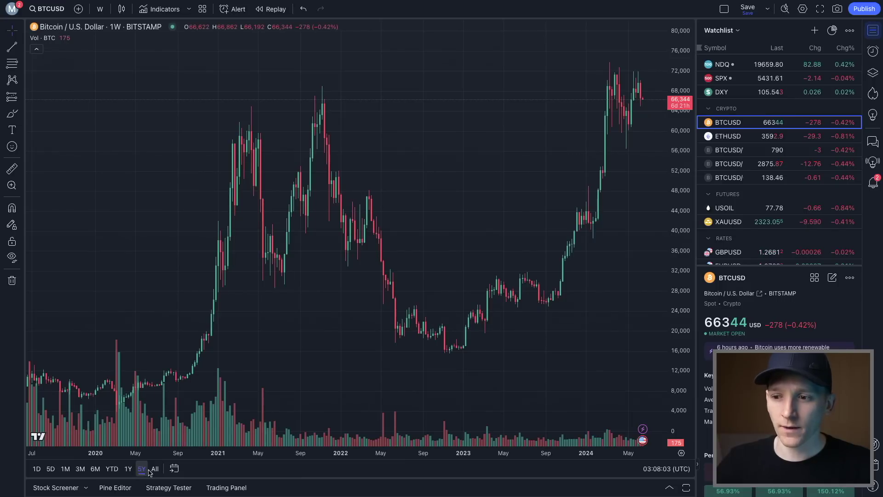
left_click(155, 469)
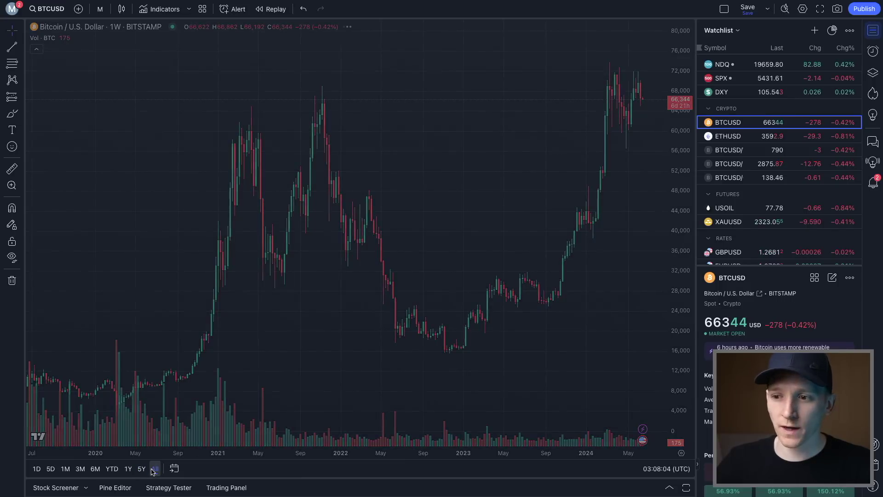
left_click(65, 468)
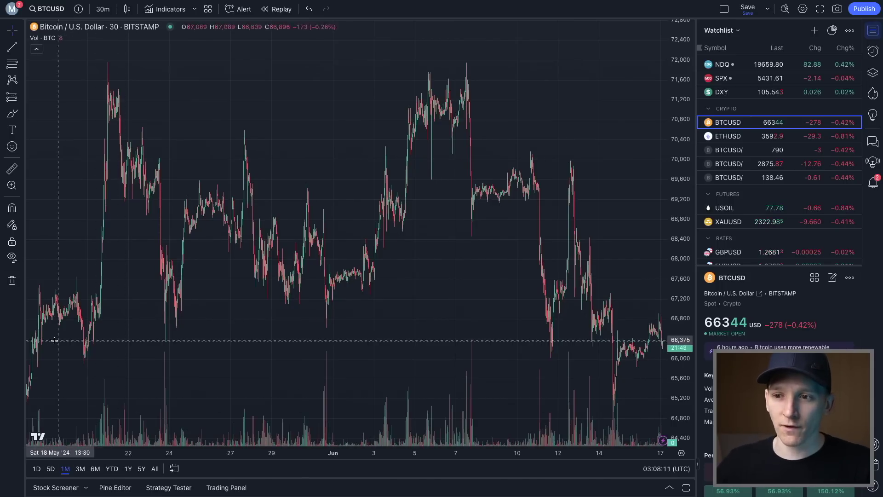
left_click(126, 469)
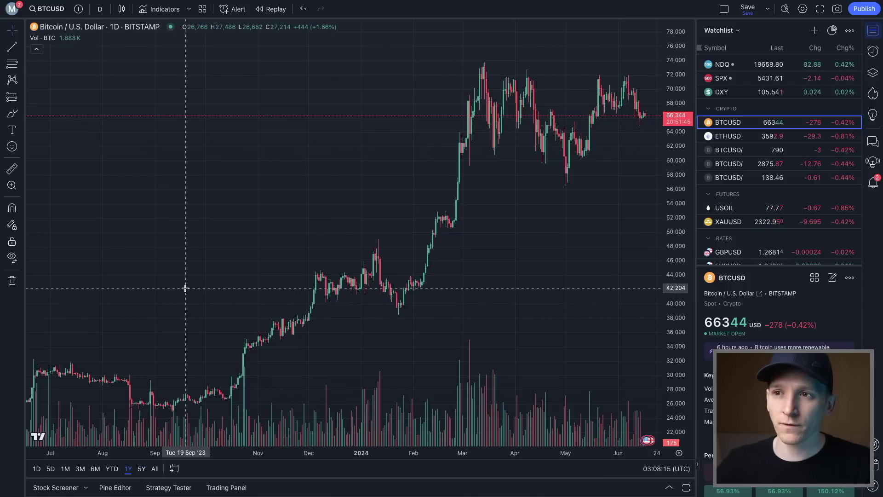
Set the BTCUSD chart interval to 1 month and examine the recent monthly candles.
left_click(99, 13)
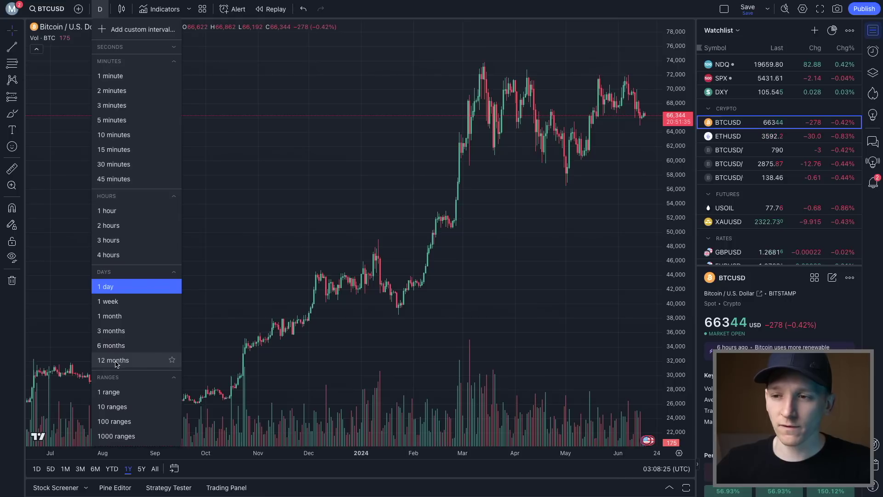
left_click(109, 317)
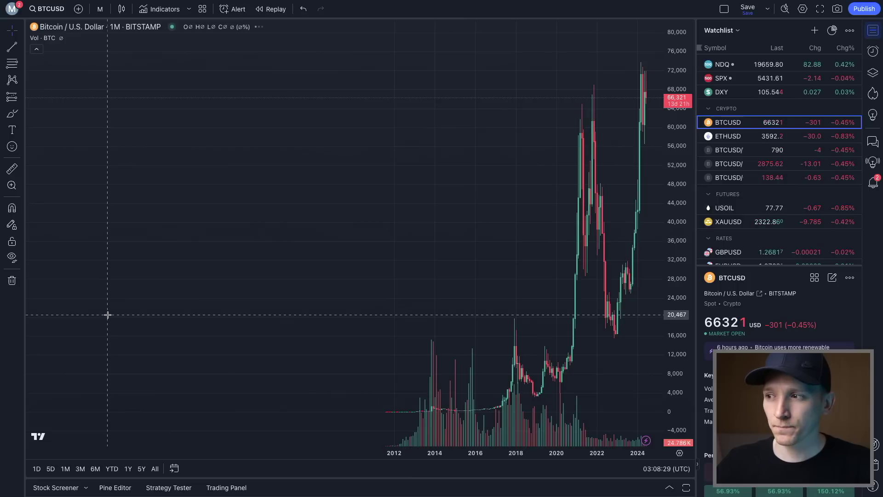
scroll(208, 281, "up", 5)
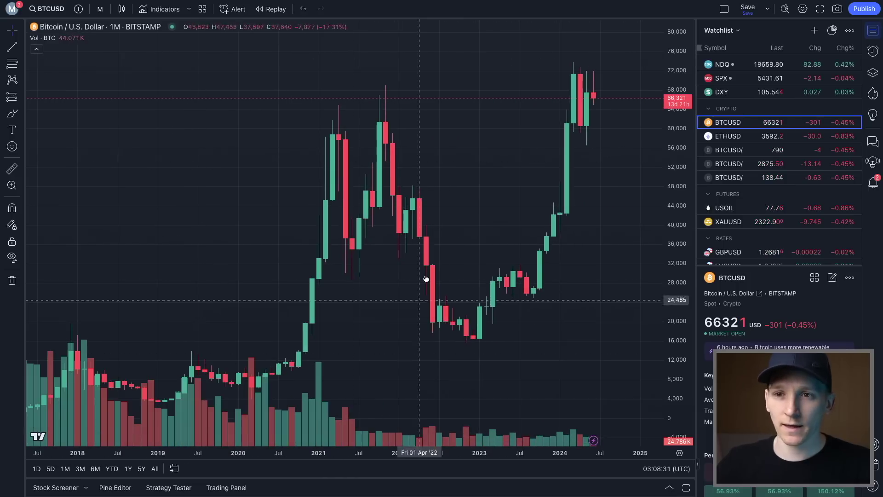
Set the BTCUSD chart interval to 1 week and examine the recent weekly candles.
left_click(100, 9)
left_click(108, 301)
scroll(350, 219, "up", 3)
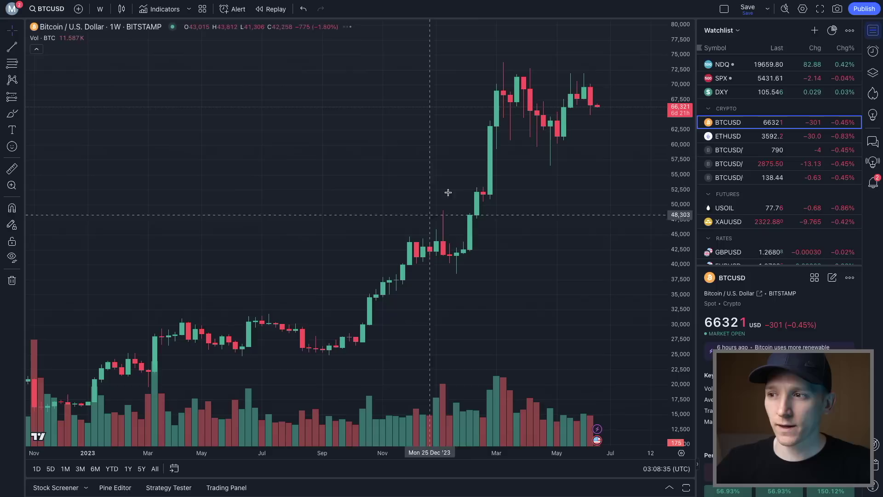
scroll(415, 179, "down", 1)
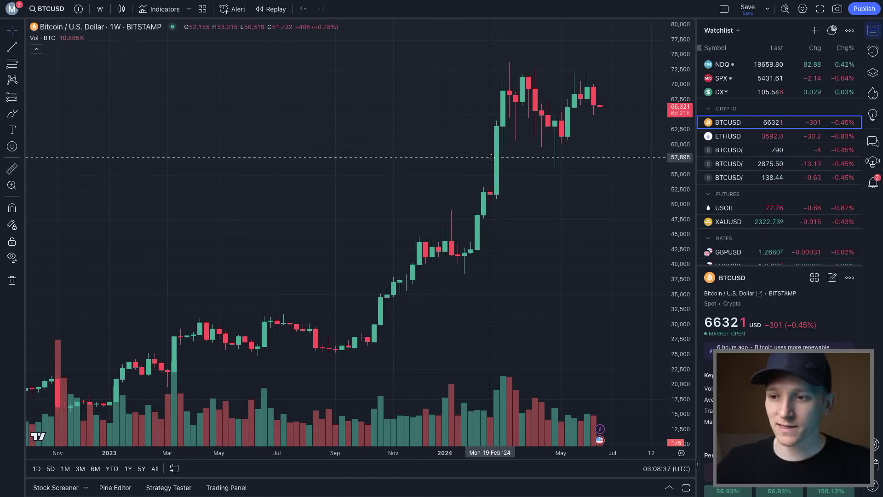
View the BTCUSD chart over the year-to-date range and shift it to earlier dates.
left_click(117, 472)
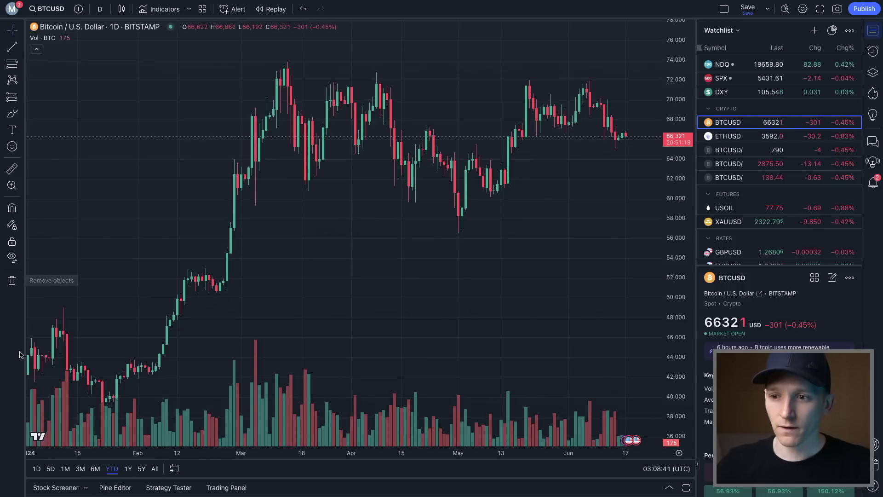
left_click_drag(567, 196, 525, 193)
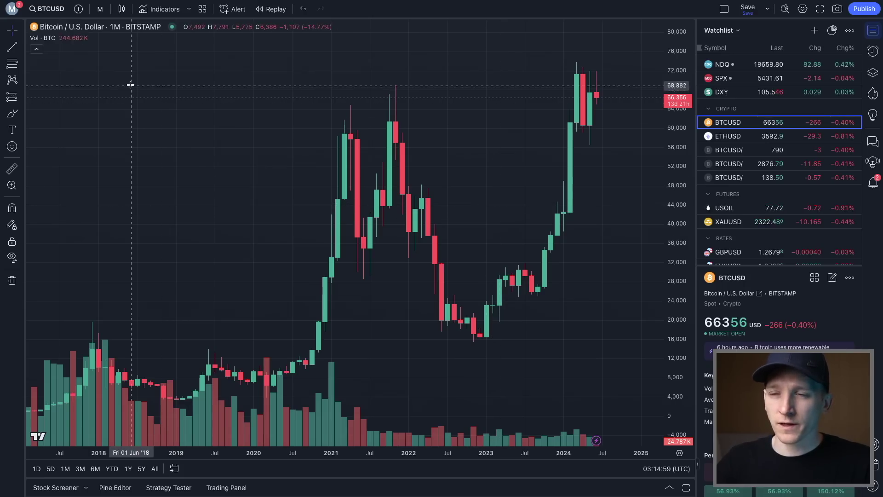
View the monthly BTCUSD chart as Hollow candles, Line and Heikin Ashi.
left_click(122, 9)
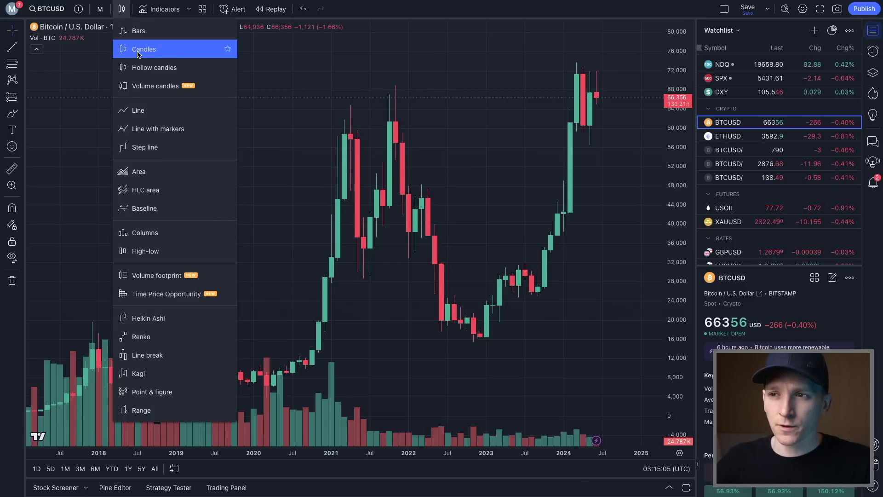
left_click(142, 68)
left_click(122, 10)
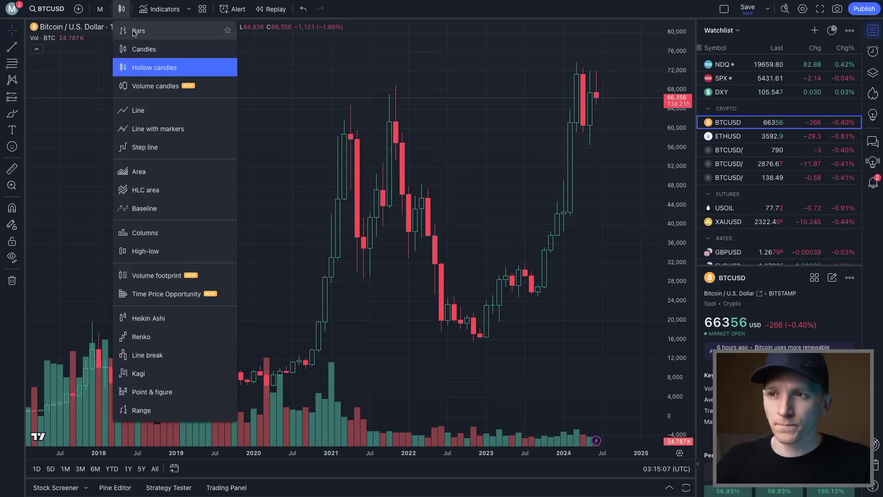
left_click(139, 111)
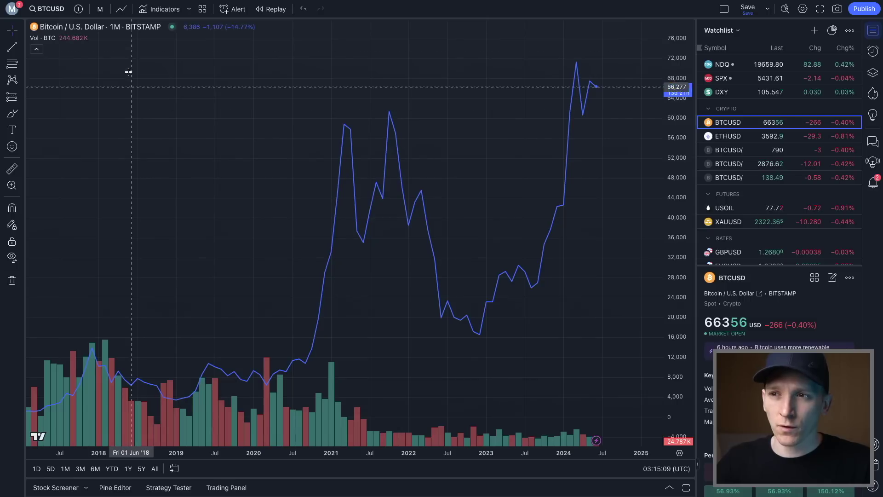
left_click(122, 10)
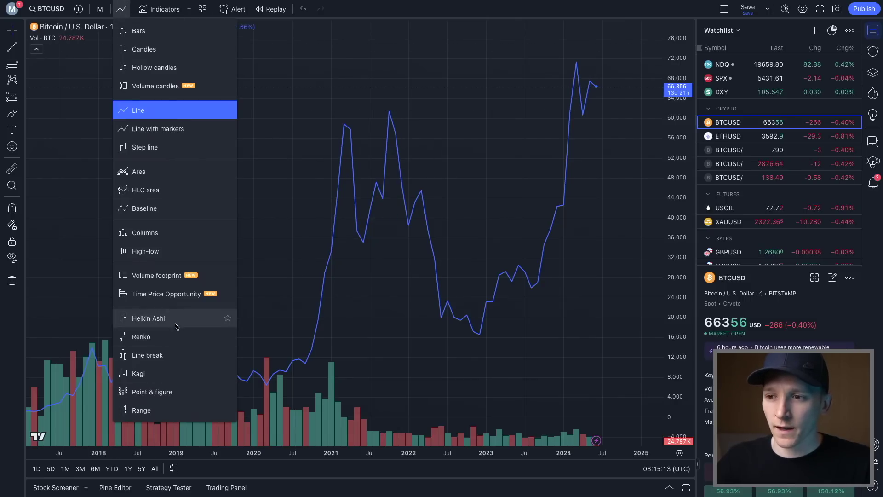
left_click(150, 322)
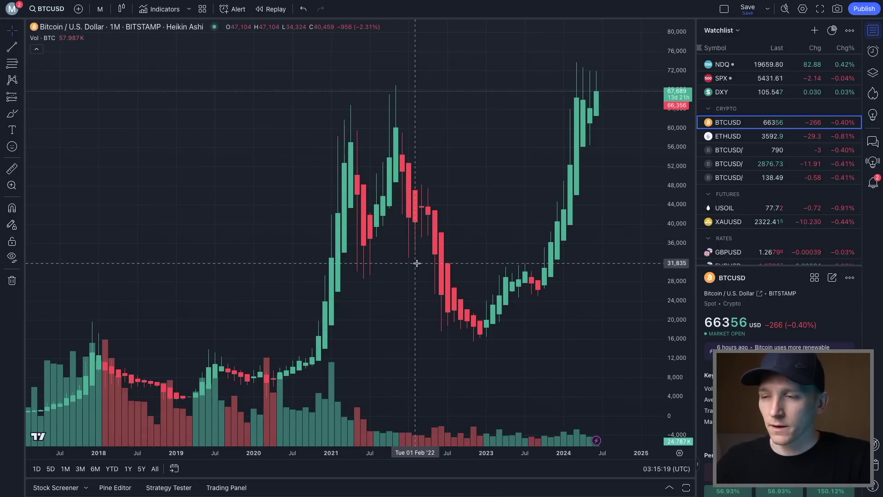
Set the BTCUSD chart type back to Candles and examine the recent monthly candles.
left_click(123, 10)
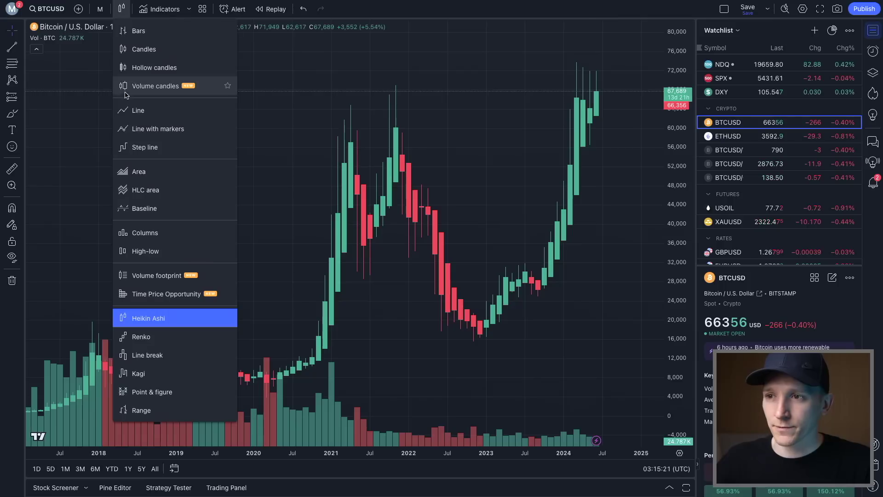
left_click(145, 51)
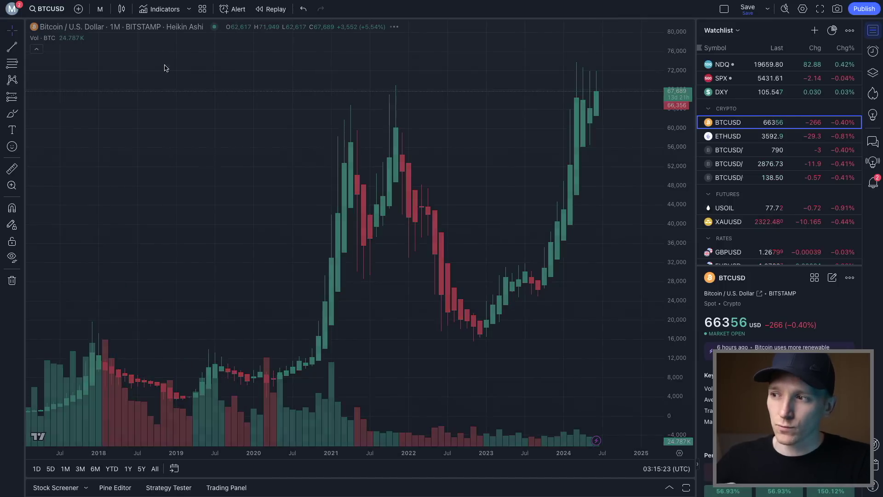
scroll(536, 208, "up", 2)
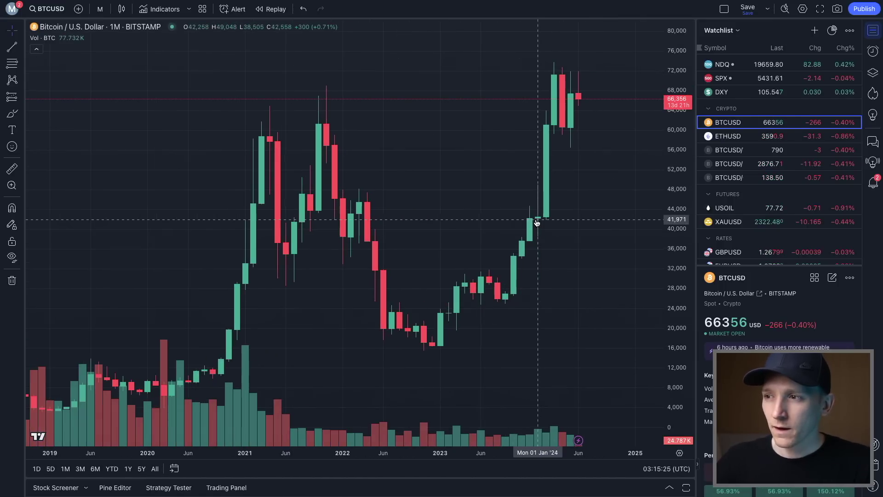
scroll(537, 214, "up", 2)
scroll(543, 221, "down", 5)
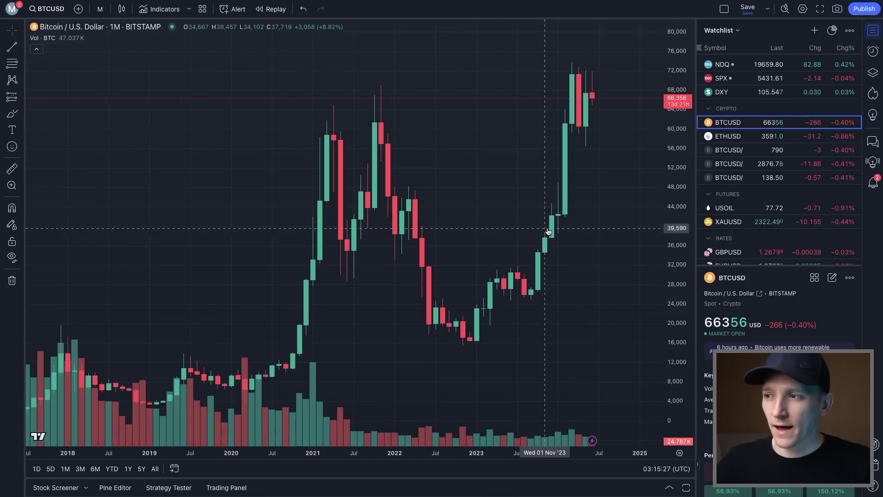
scroll(540, 221, "up", 1)
left_click_drag(499, 195, 522, 172)
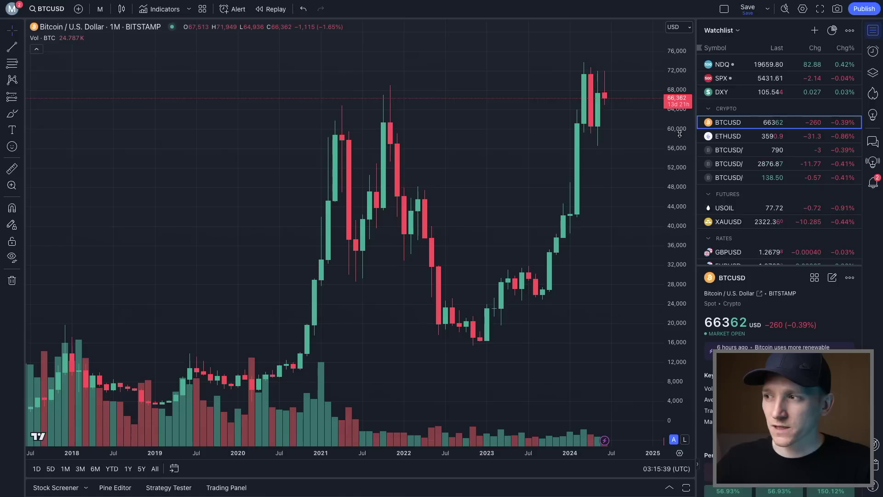
Move the chart freely and compress its price scale until the candles look nearly flat.
left_click_drag(678, 133, 678, 139)
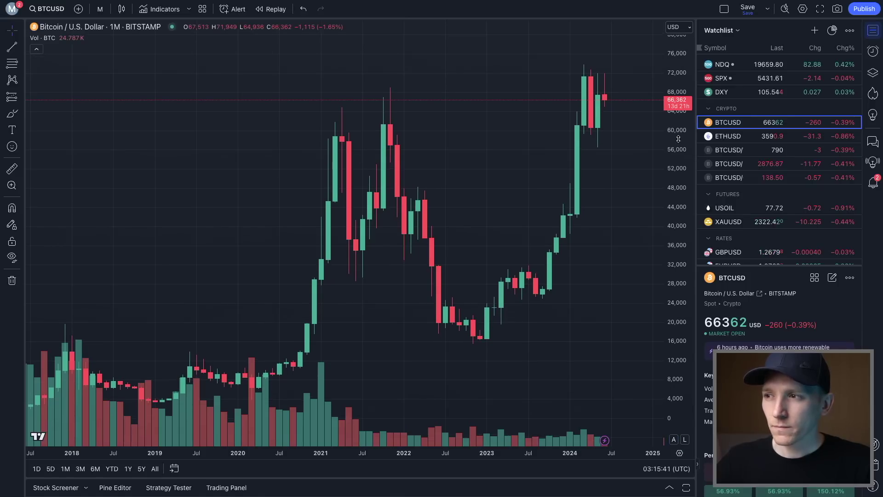
left_click_drag(516, 310, 501, 286)
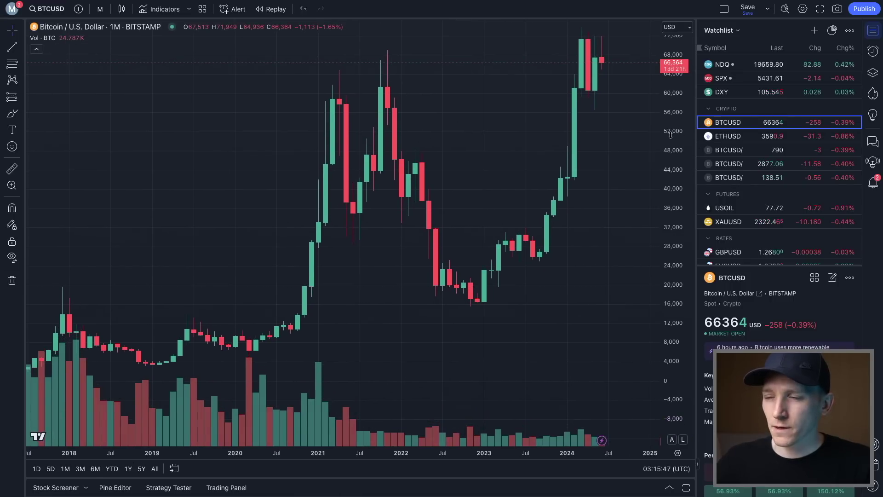
left_click_drag(668, 125, 675, 442)
left_click_drag(677, 165, 675, 193)
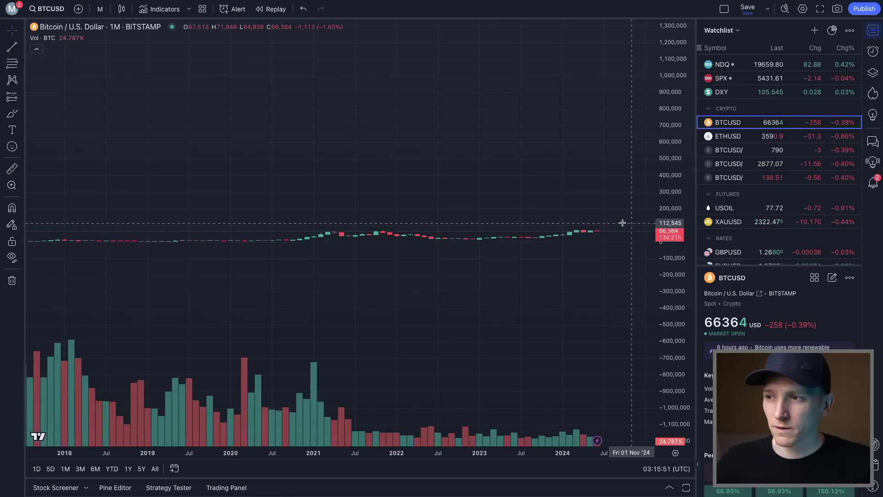
Reset the chart view and bring the monthly candles from about 2020 onward into focus.
right_click(626, 155)
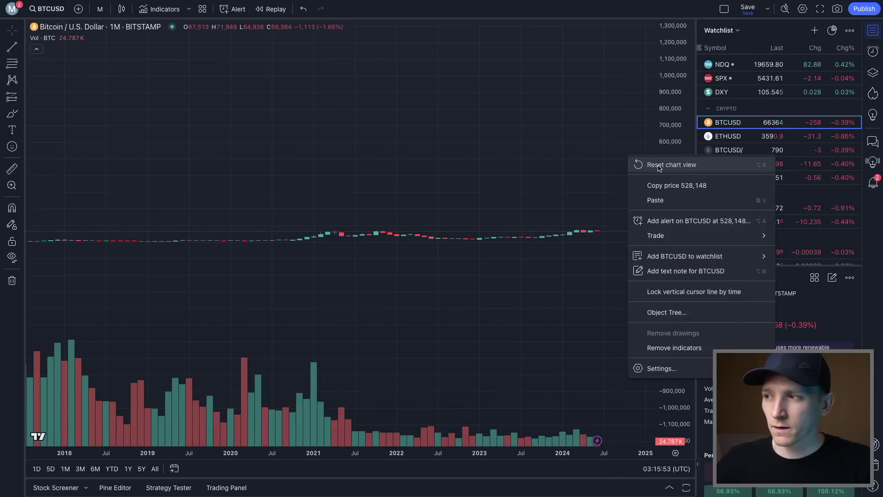
left_click(678, 168)
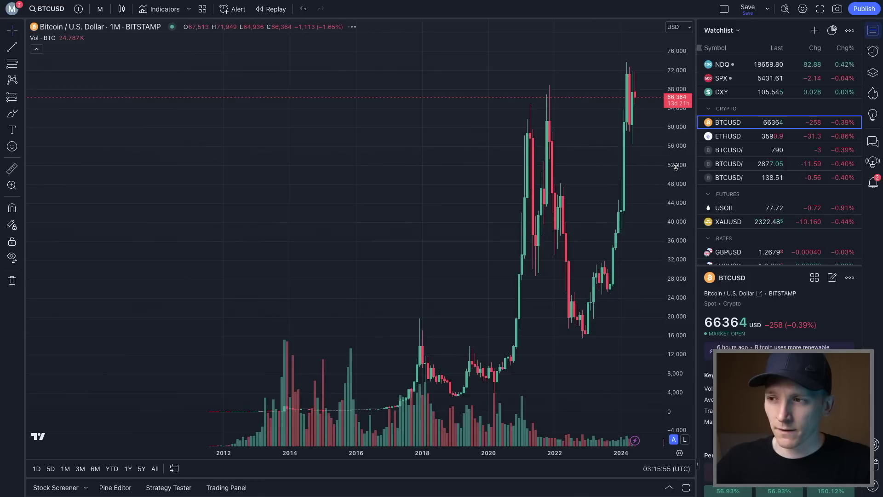
scroll(466, 267, "up", 5)
scroll(466, 271, "up", 5)
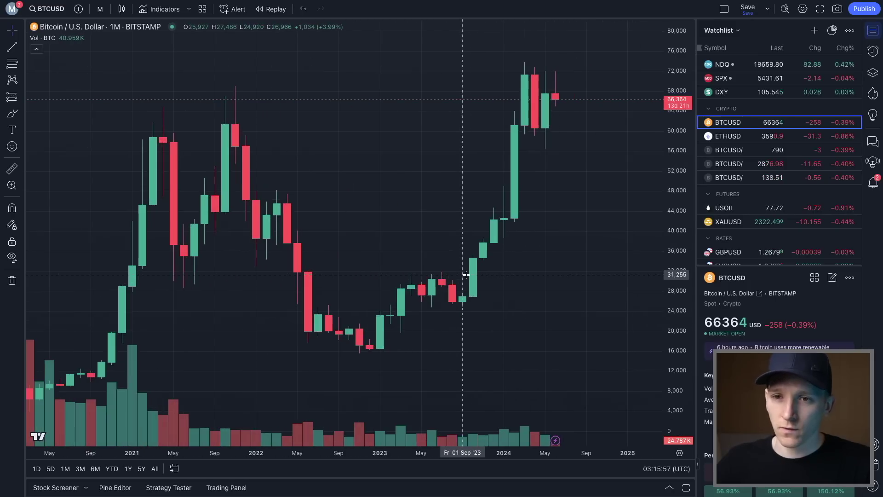
scroll(244, 235, "down", 1)
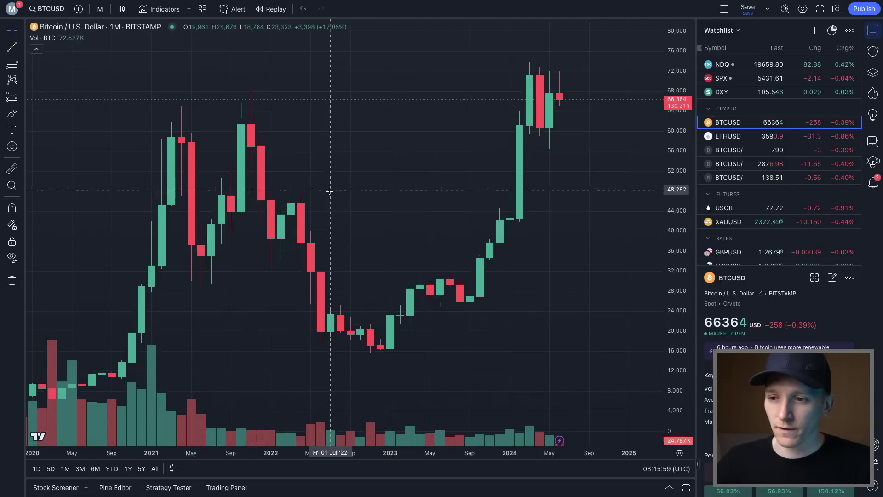
View the BTCUSD chart over the year-to-date range and set the interval back to 1 month.
left_click(111, 469)
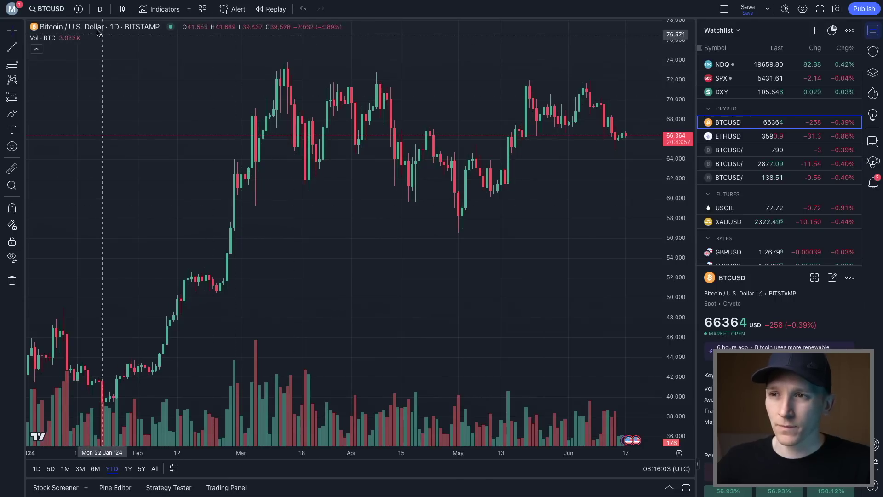
left_click(100, 10)
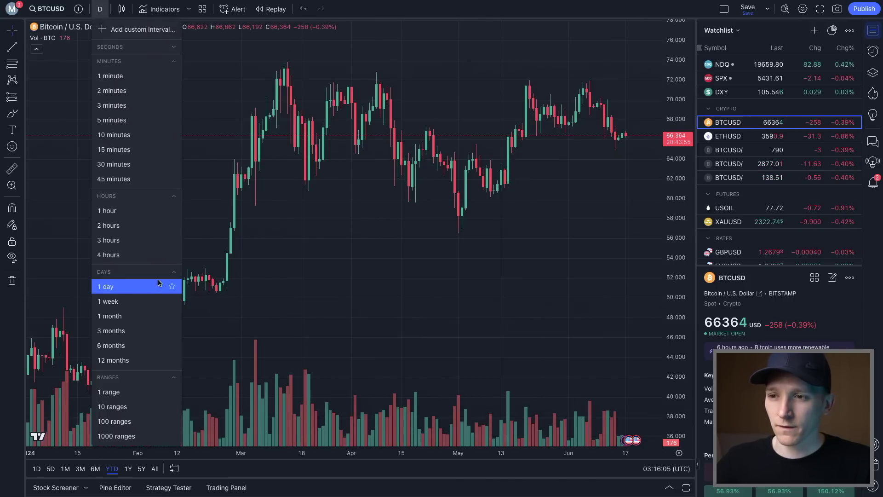
left_click(110, 319)
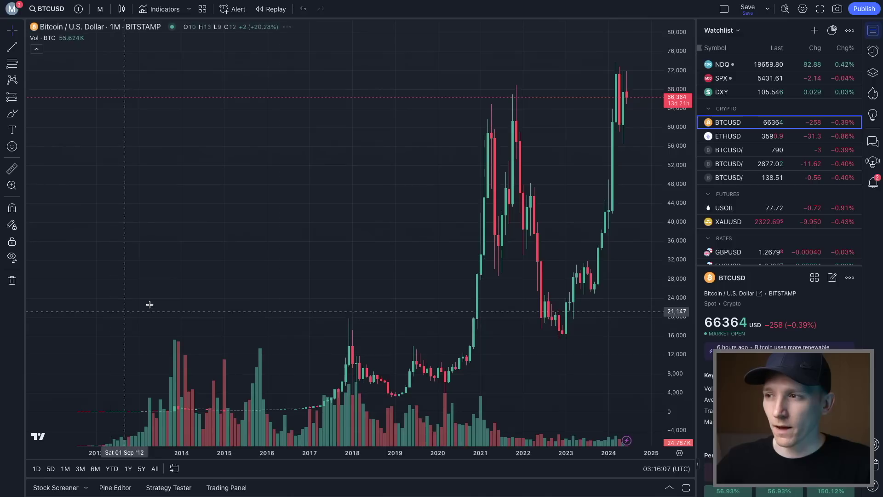
scroll(488, 299, "up", 3)
scroll(492, 307, "up", 2)
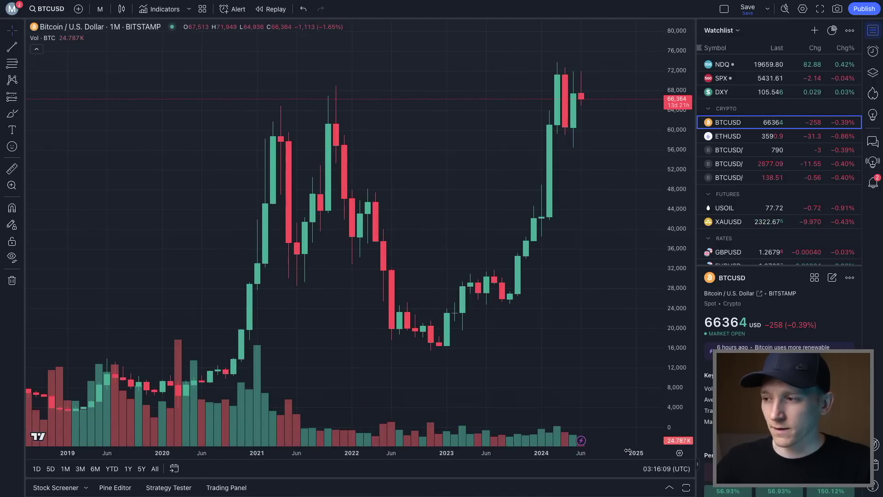
Set the price scale to Logarithmic and reset the chart view to examine the full BTCUSD price history.
left_click(679, 453)
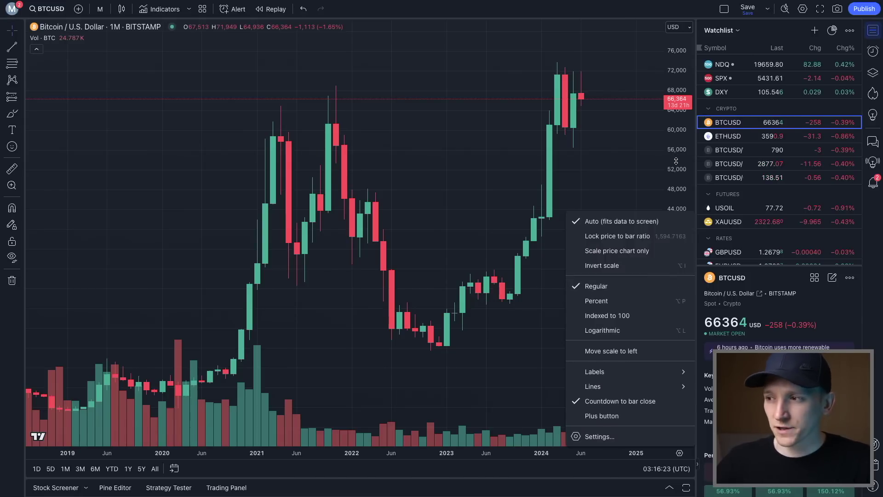
left_click(608, 332)
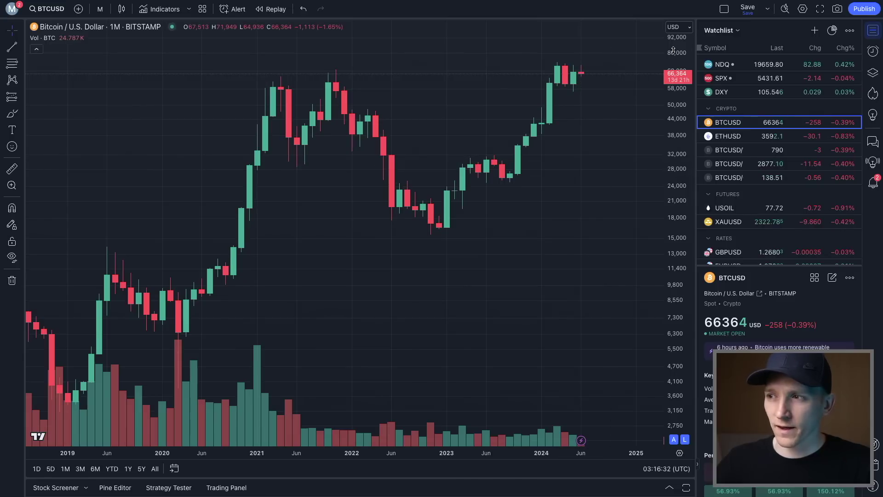
right_click(595, 166)
left_click(624, 179)
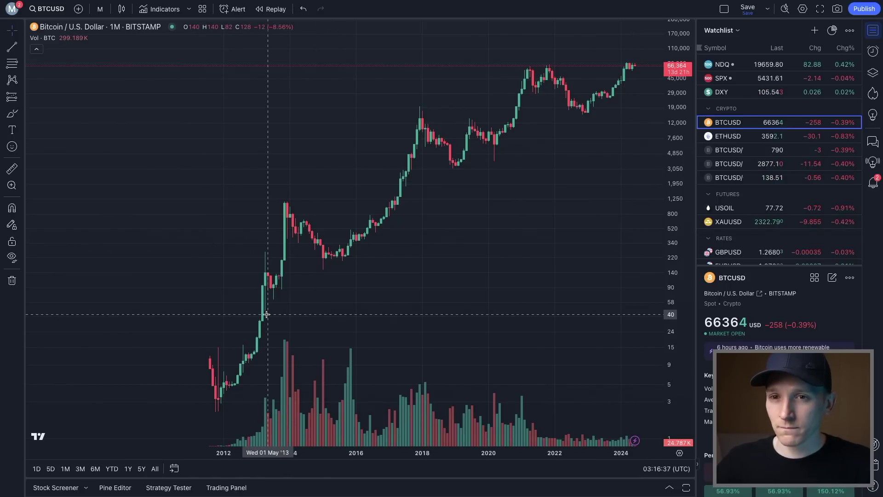
scroll(148, 257, "up", 5)
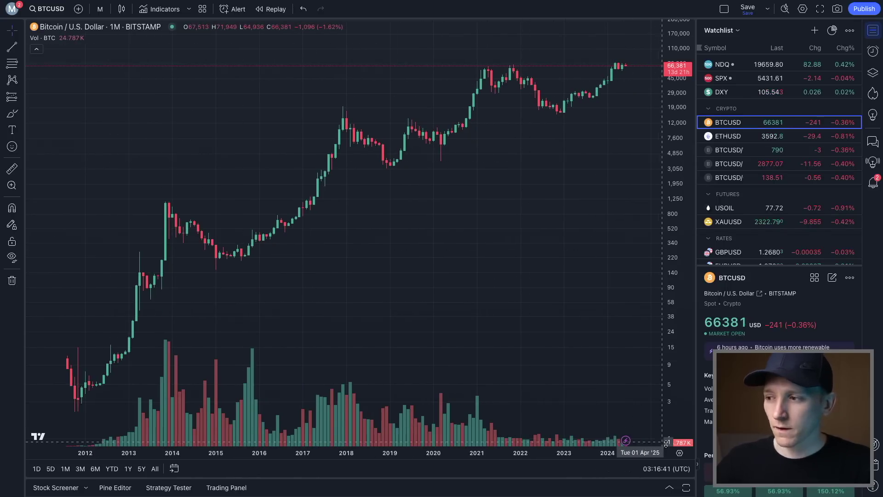
Set the price scale back to Regular and focus on the monthly candles from about 2019 onward.
left_click(681, 454)
left_click(618, 285)
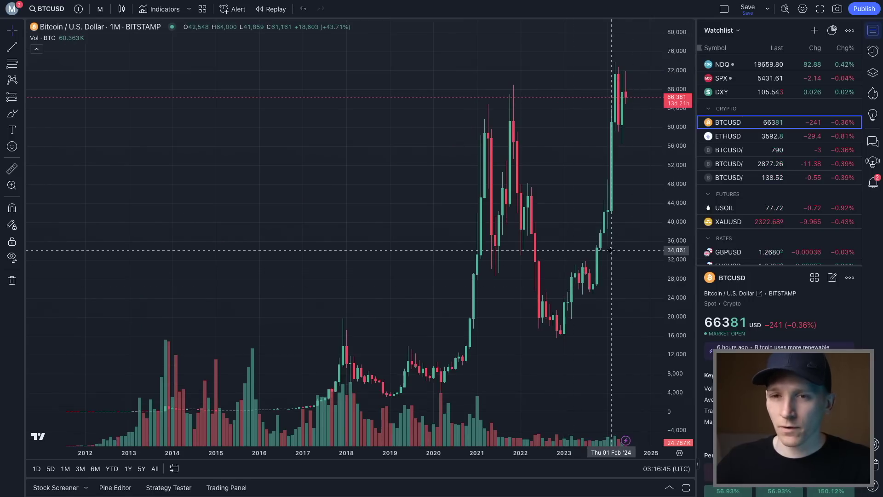
left_click(680, 453)
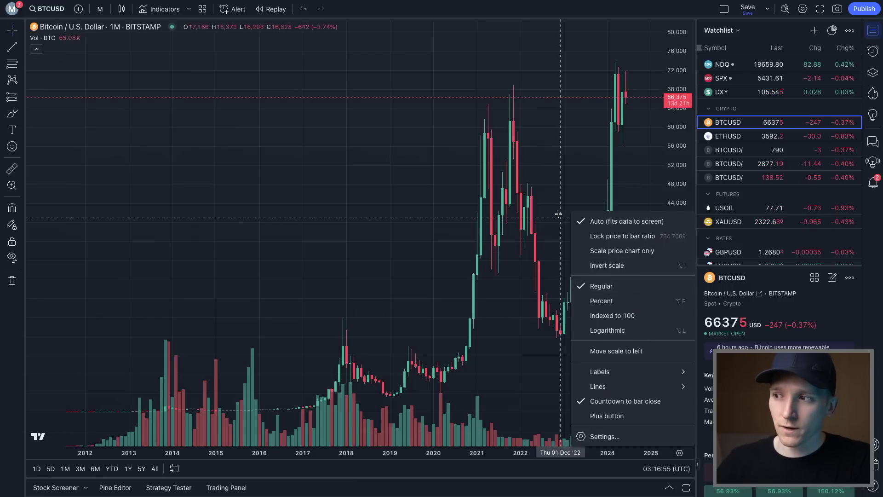
left_click(559, 189)
scroll(560, 193, "up", 3)
scroll(560, 195, "up", 2)
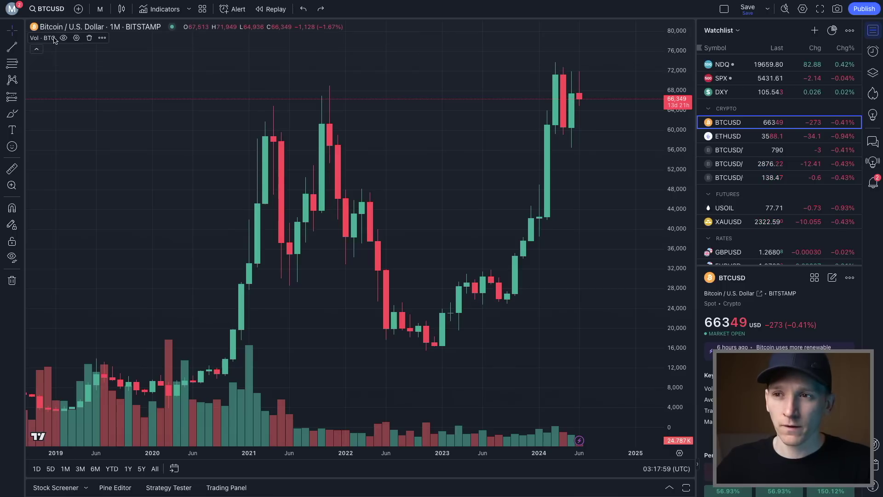
Remove the volume indicator from the chart and add the Moving Average Simple indicator twice.
left_click(89, 39)
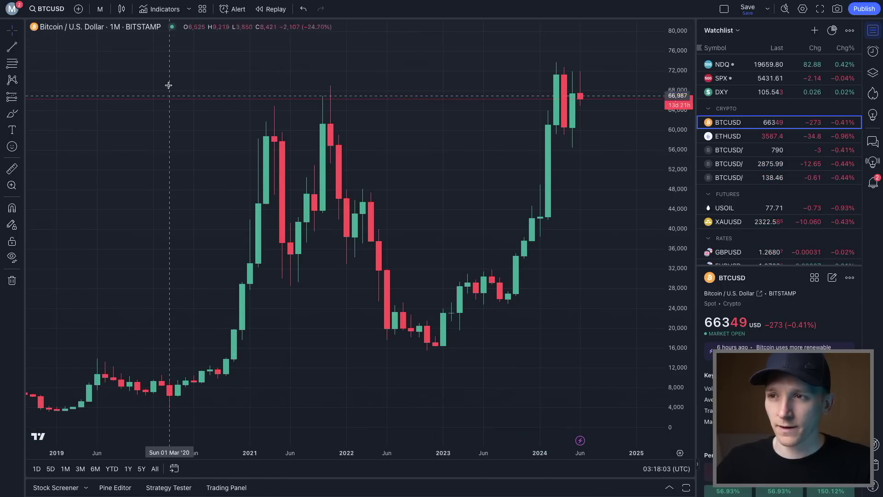
left_click(160, 9)
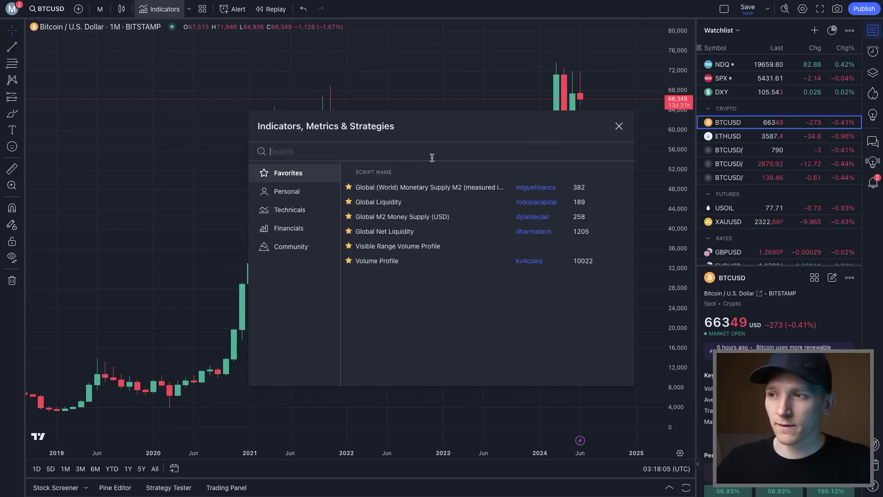
type("moving")
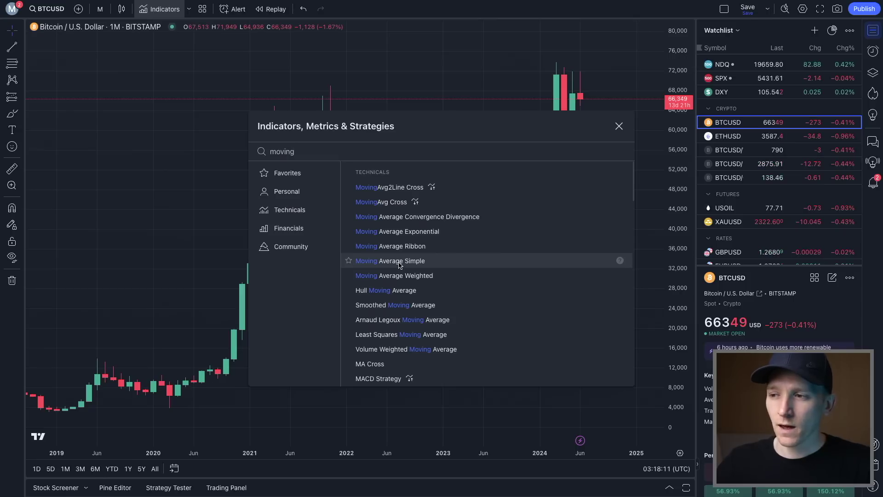
left_click(399, 263)
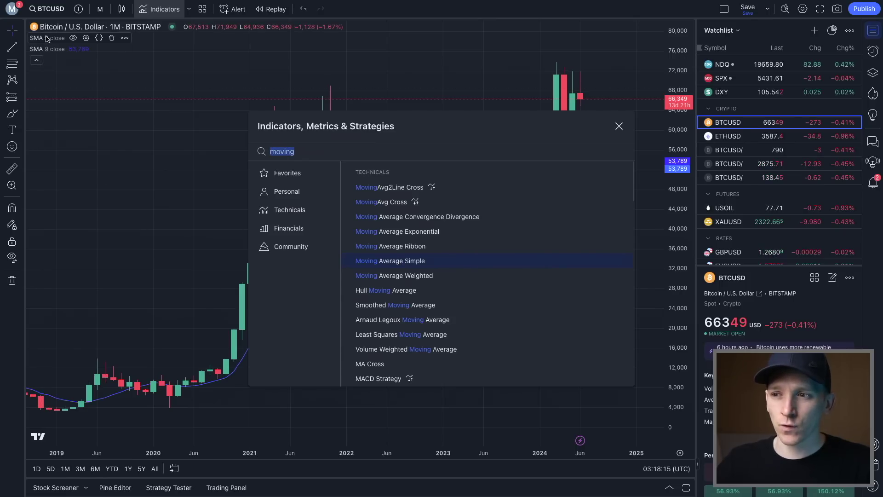
left_click(619, 127)
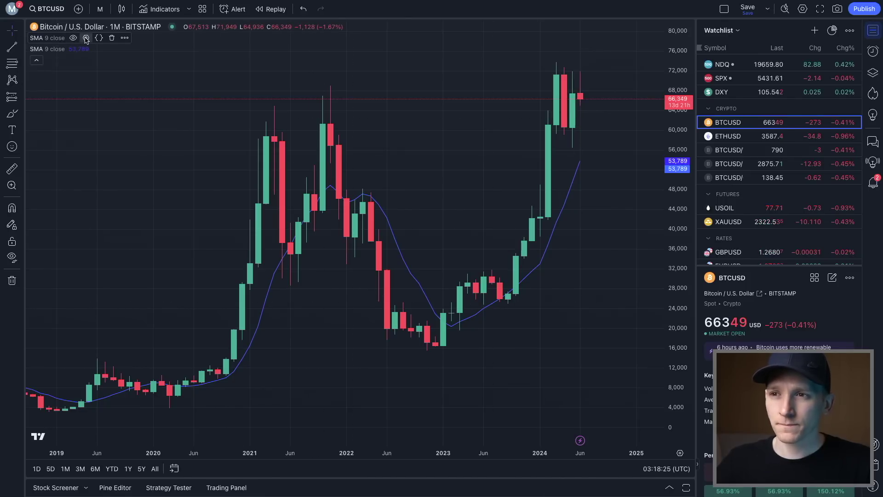
Set the first SMA's length to 50 and its calculation timeframe to 1 day.
left_click(85, 38)
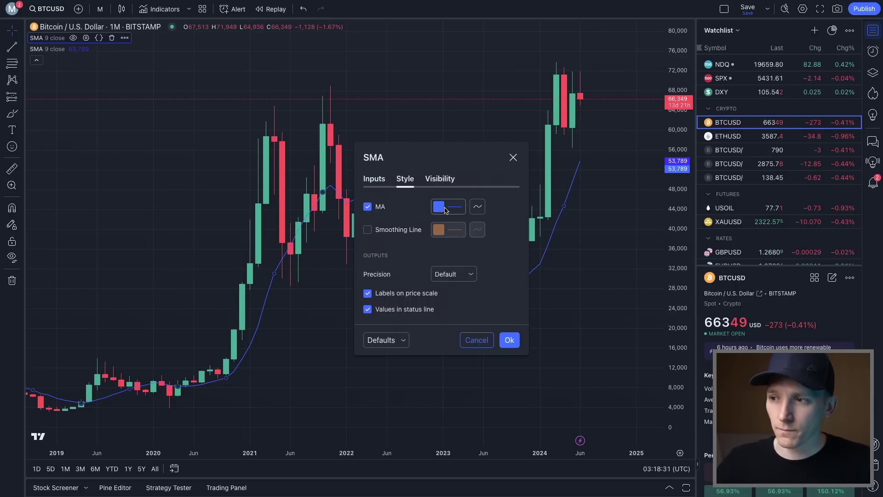
left_click(384, 183)
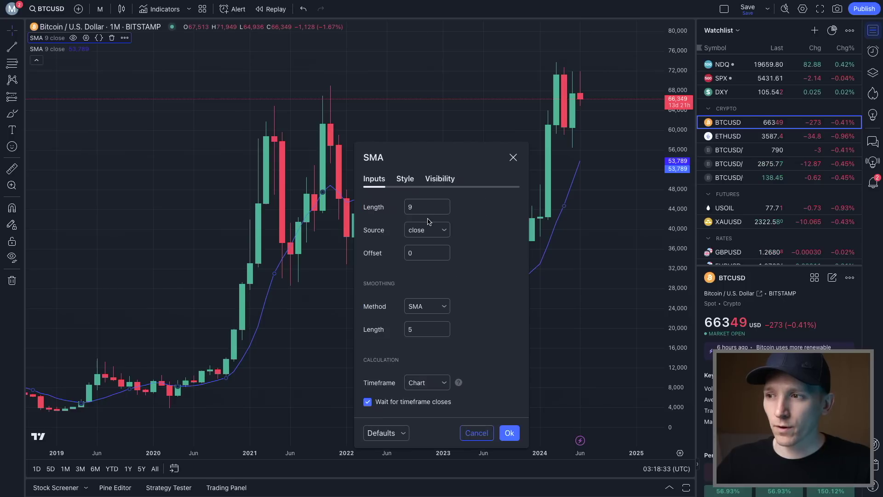
type("50")
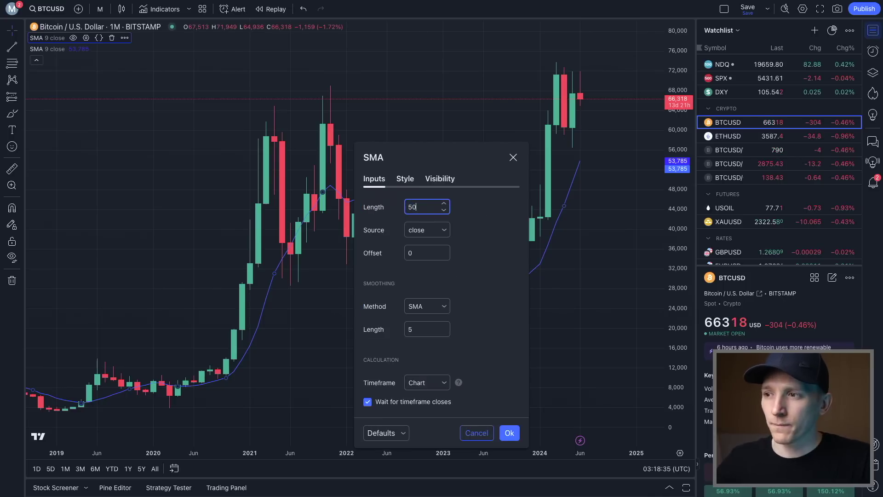
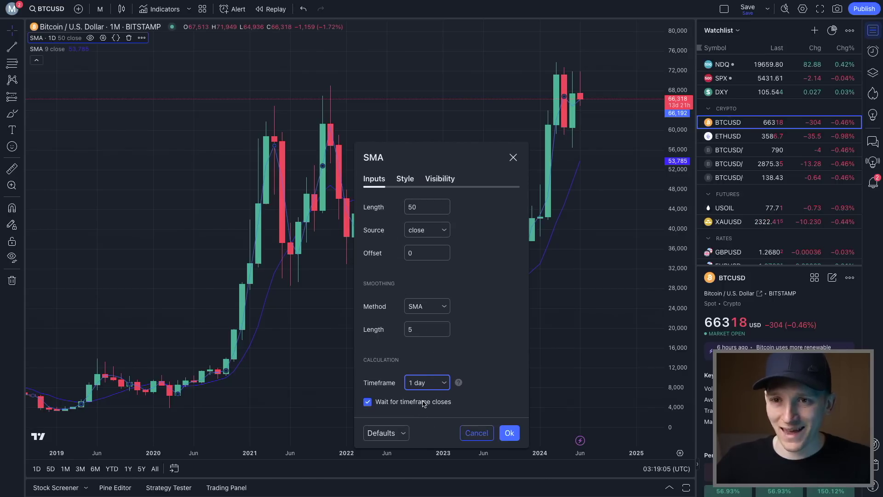
left_click(509, 432)
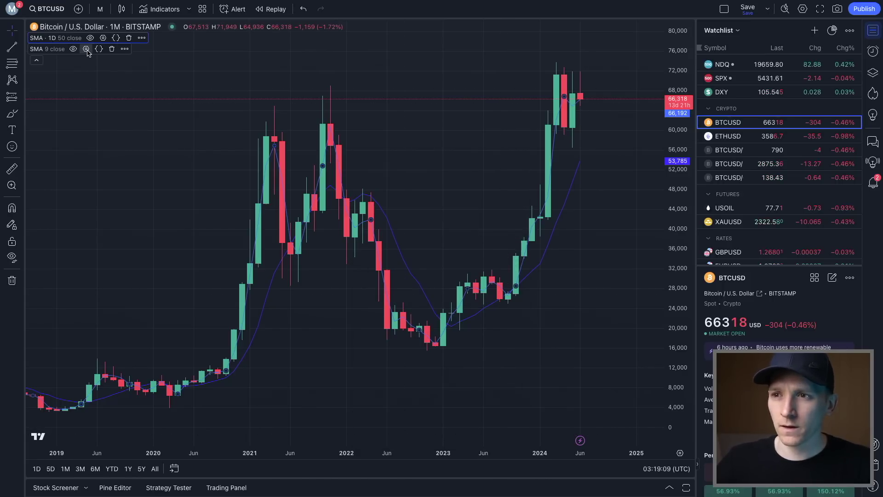
Set the second SMA's length to 100 and its line colour to yellow.
left_click(86, 48)
left_click(430, 163)
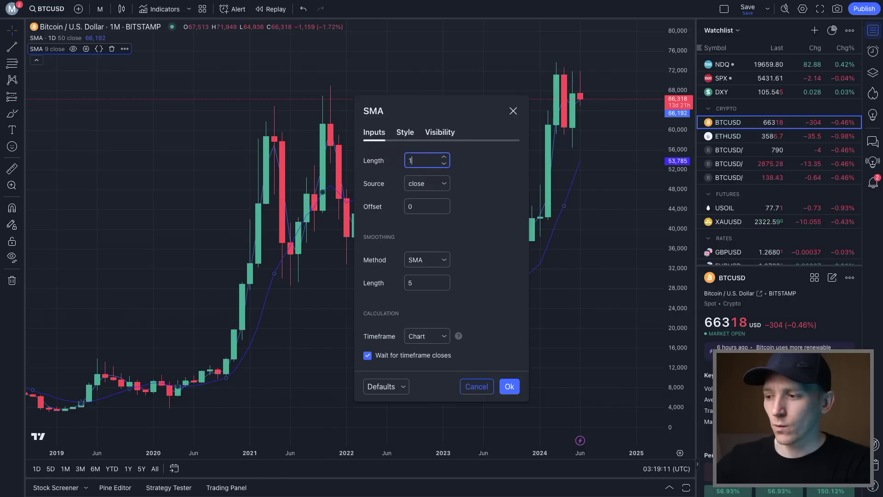
left_click(404, 134)
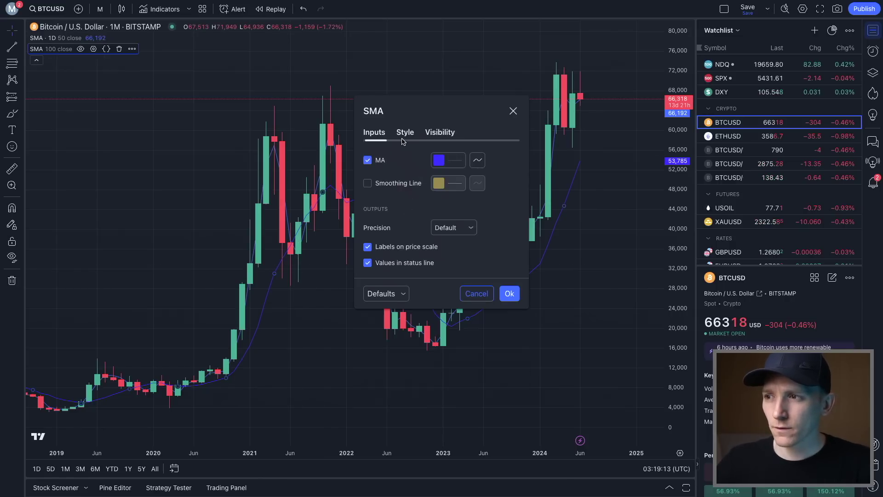
left_click(439, 161)
left_click(464, 193)
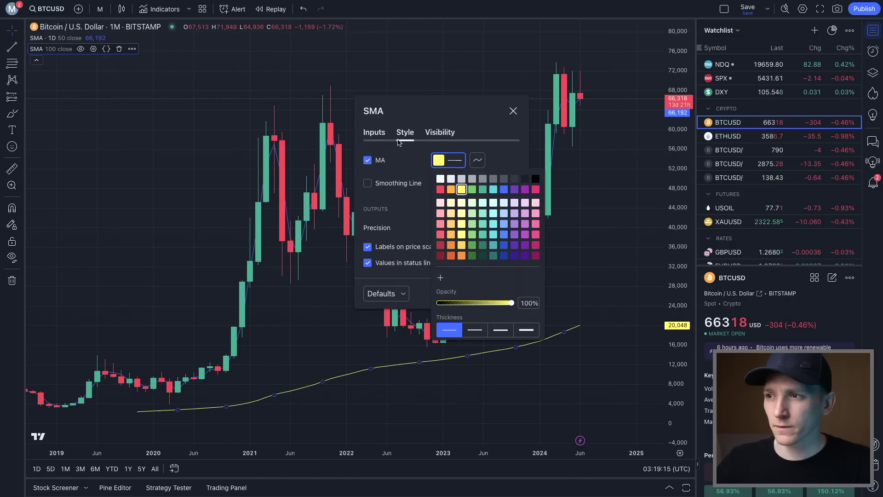
Set the calculation timeframe of the yellow 100-length SMA to 1 day and apply the settings.
left_click(388, 134)
left_click(382, 136)
left_click(418, 334)
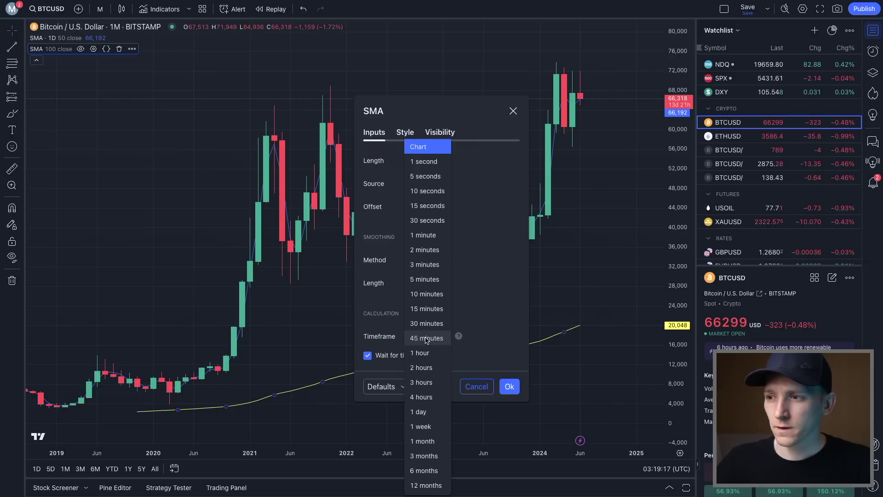
left_click(422, 413)
left_click(509, 386)
Hide the BTCUSD price candles and examine how the two SMA lines cross from about 2020 onward.
scroll(436, 299, "up", 2)
scroll(453, 263, "up", 3)
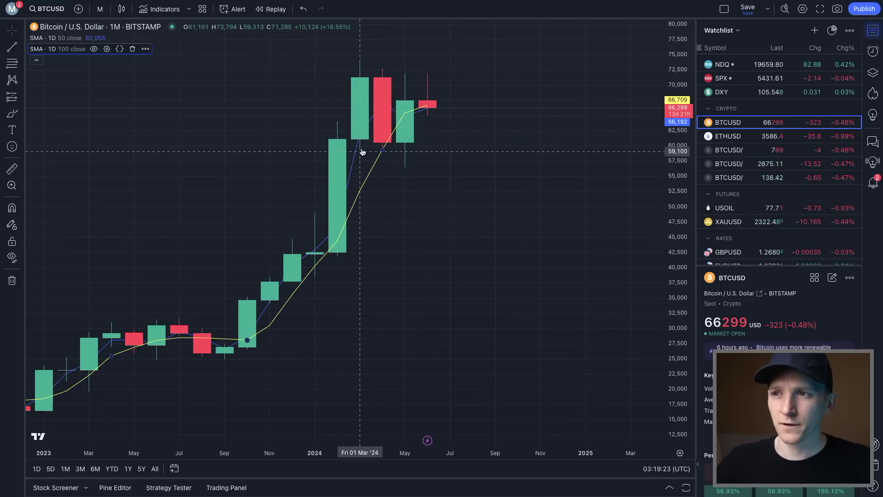
left_click(182, 27)
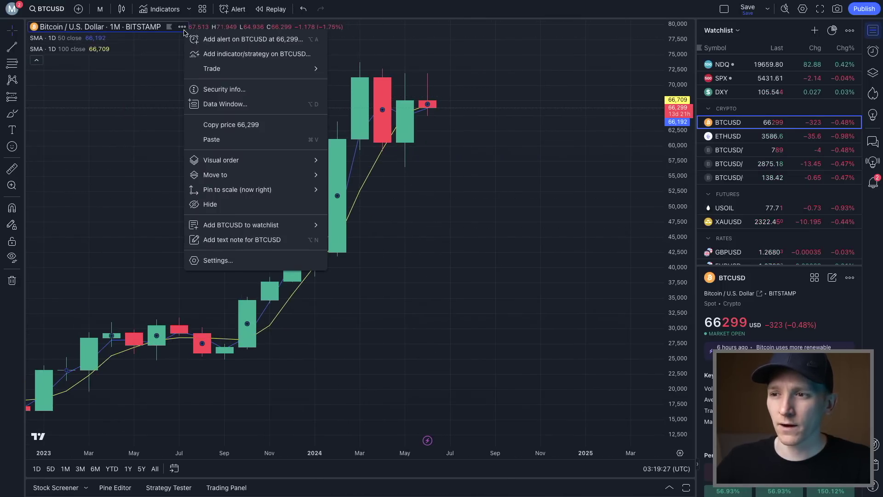
left_click(212, 207)
scroll(396, 247, "down", 5)
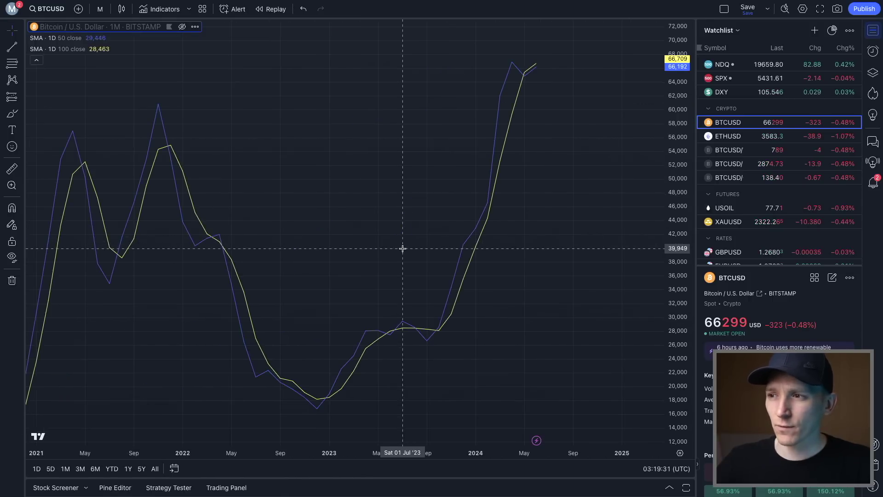
scroll(402, 248, "down", 2)
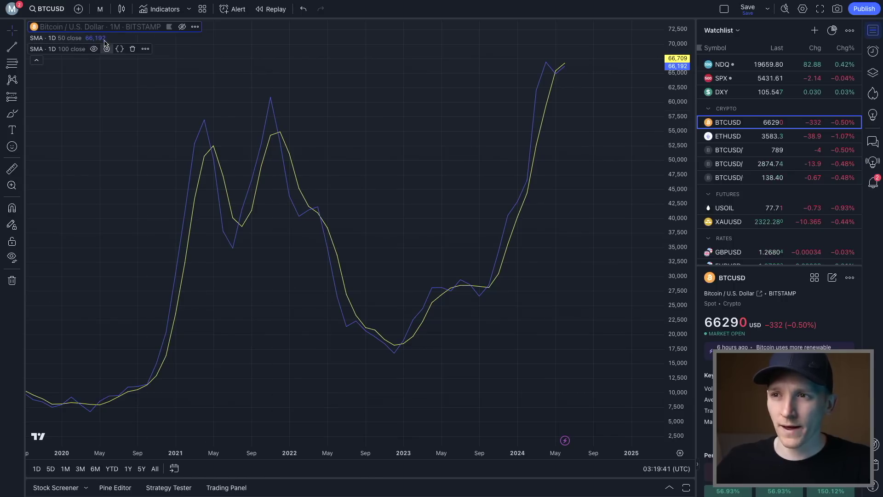
Set the 100-length SMA's calculation timeframe back to Chart, then remove that indicator.
left_click(106, 49)
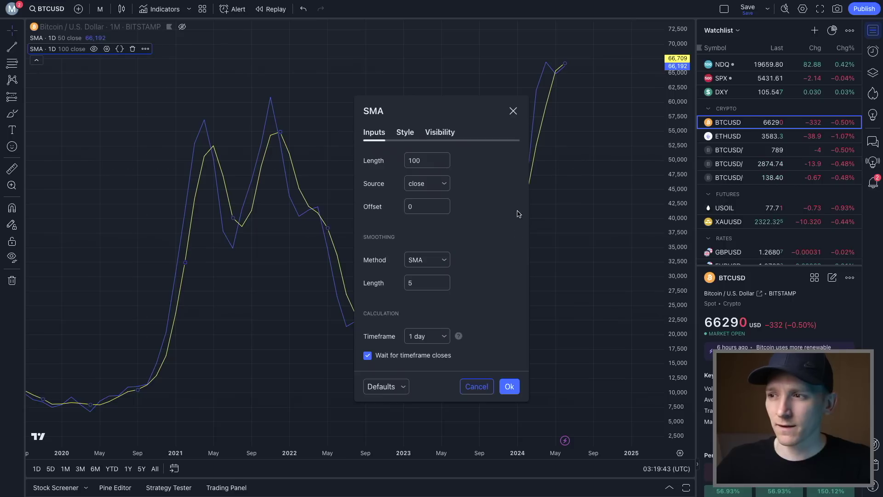
left_click(437, 336)
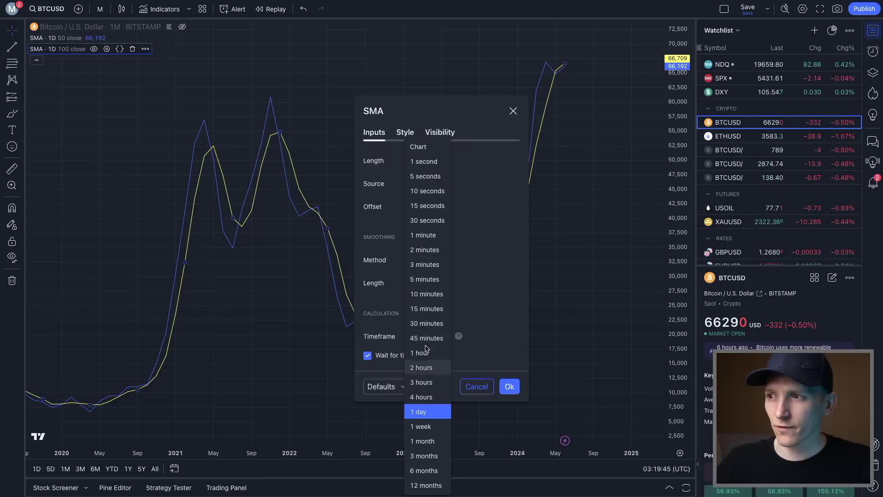
left_click(420, 148)
left_click(509, 386)
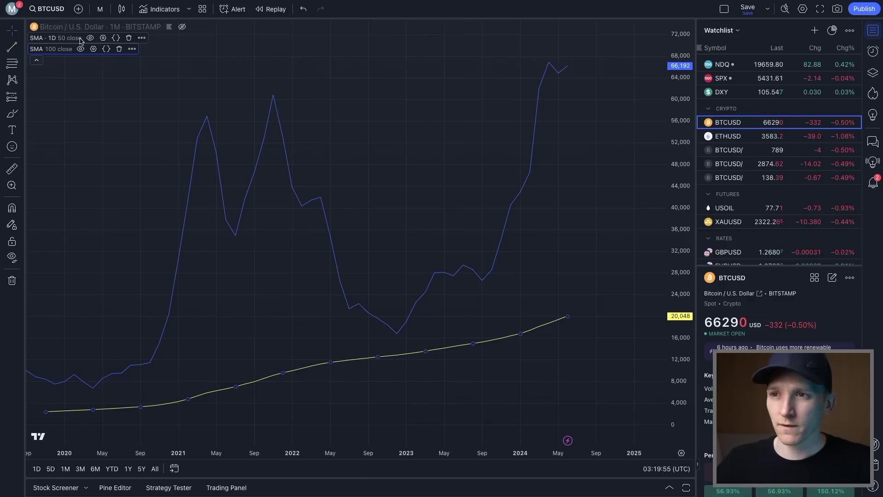
left_click(119, 49)
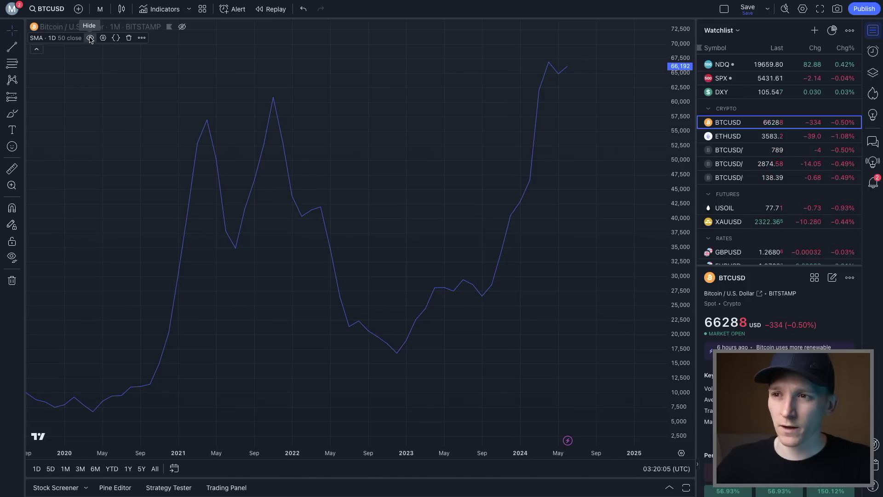
Toggle the visibility of the 50-length SMA, leaving it hidden, and show the BTCUSD candles again.
left_click(91, 38)
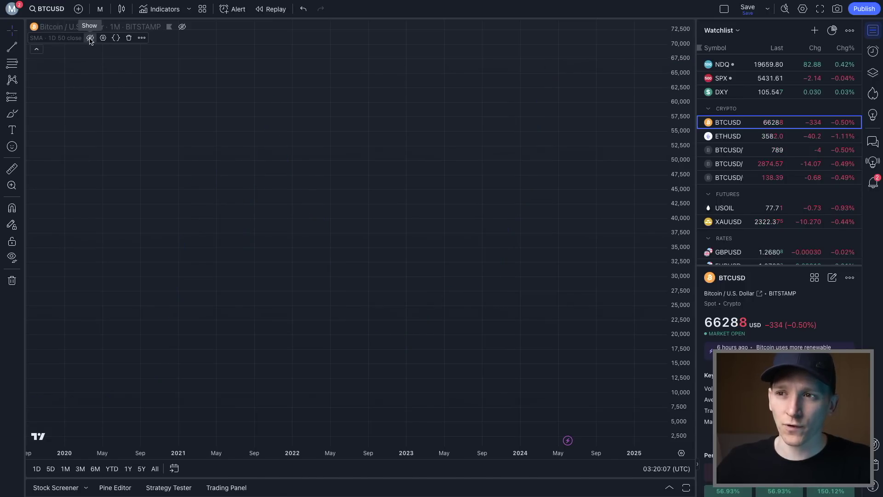
left_click(90, 39)
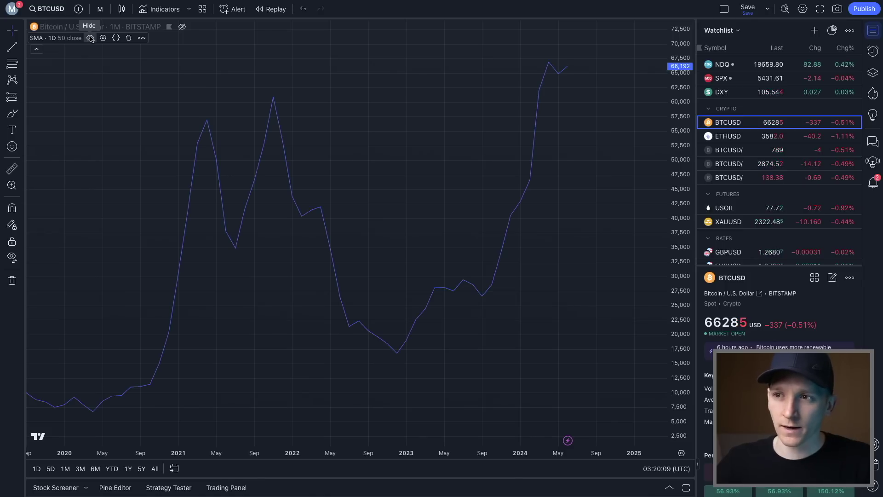
left_click(91, 39)
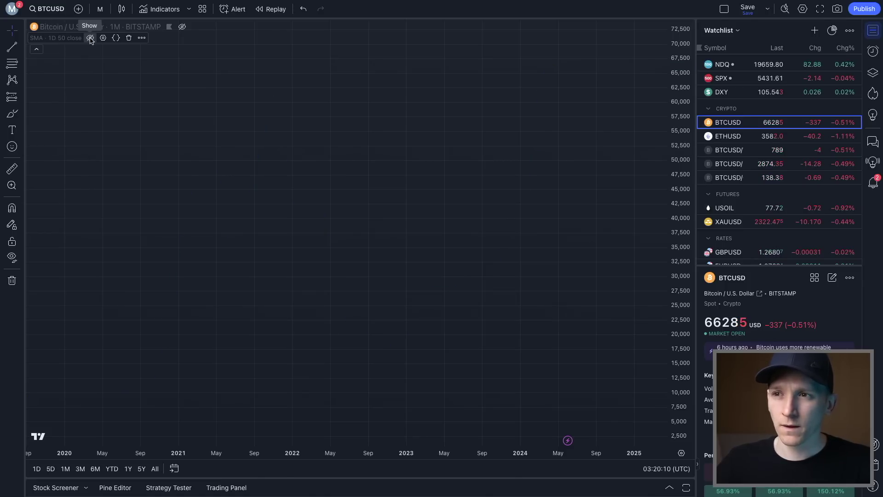
left_click(181, 28)
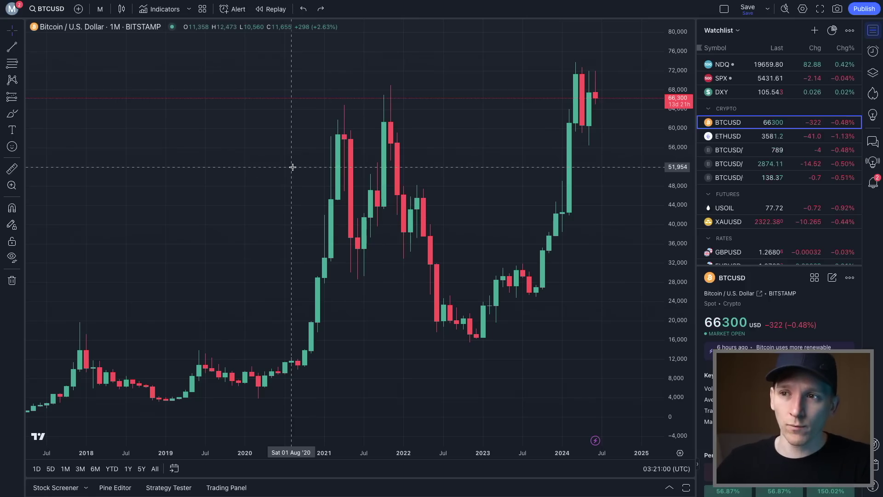
Search for ETH among the crypto symbols and switch the chart to Market Cap ETH from CRYPTOCAP.
left_click(51, 9)
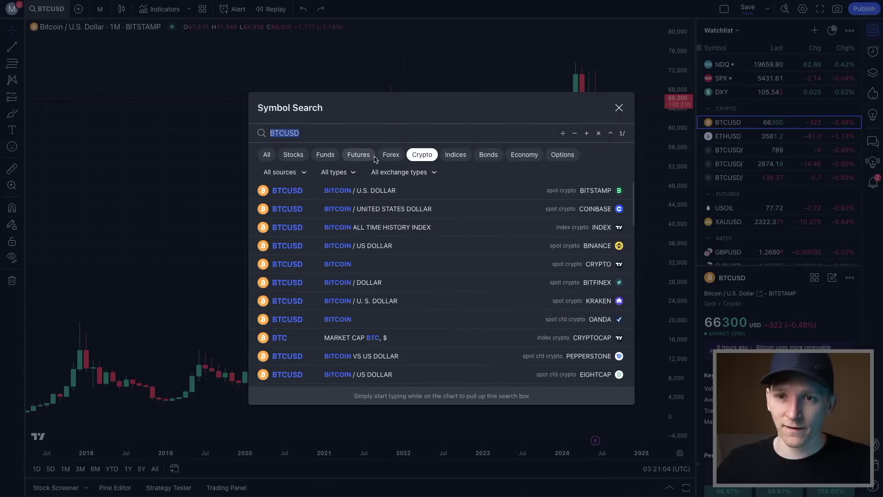
type("ETH")
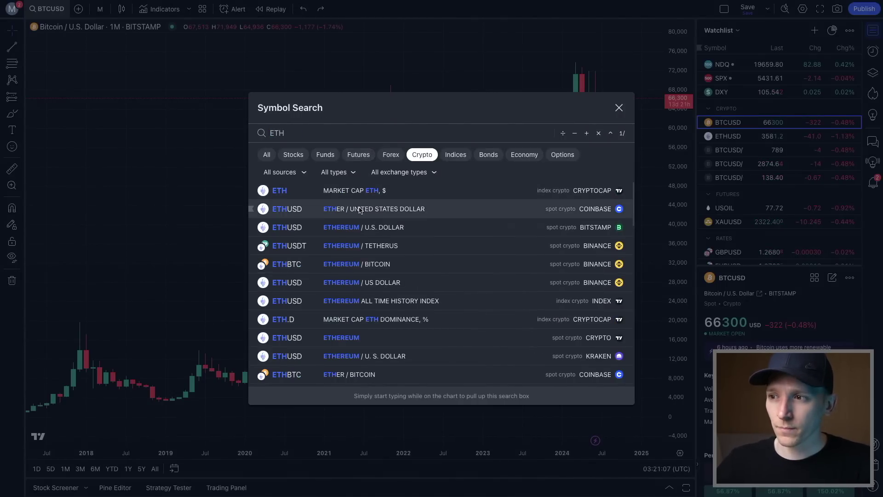
left_click(351, 193)
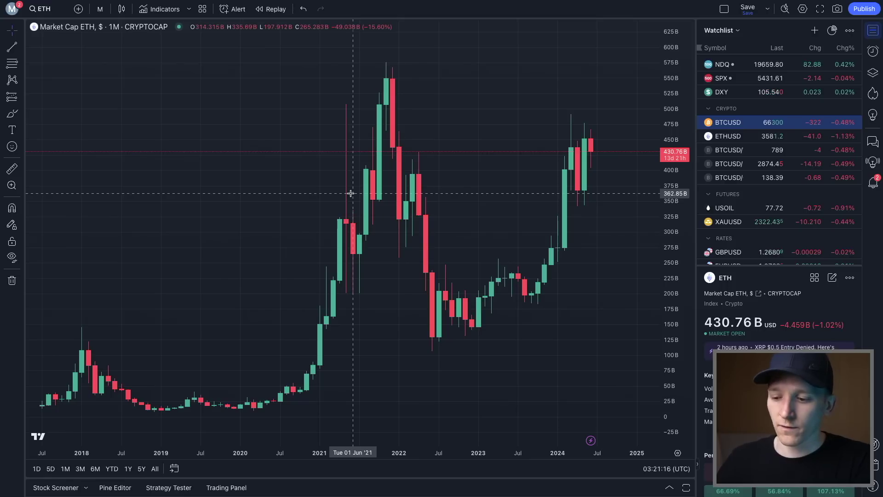
Undo the symbol change to ETH, redo it, and undo it again to return to BTCUSD.
key("ctrl+z")
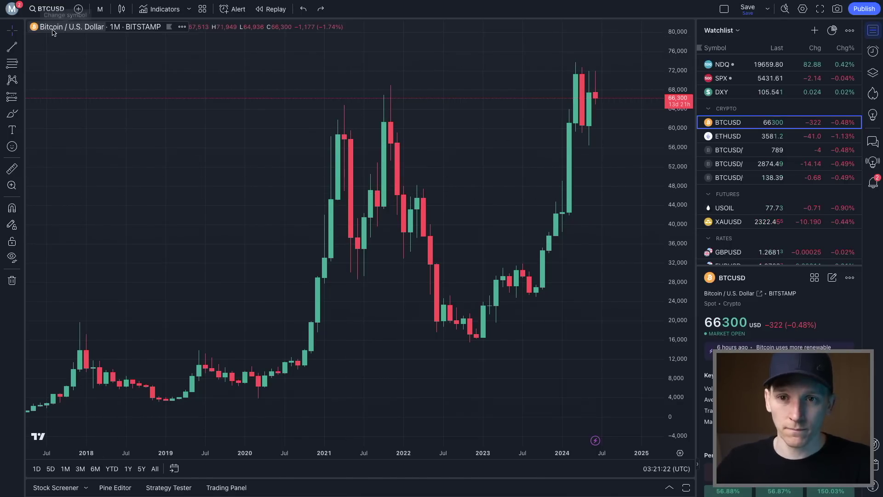
left_click(319, 9)
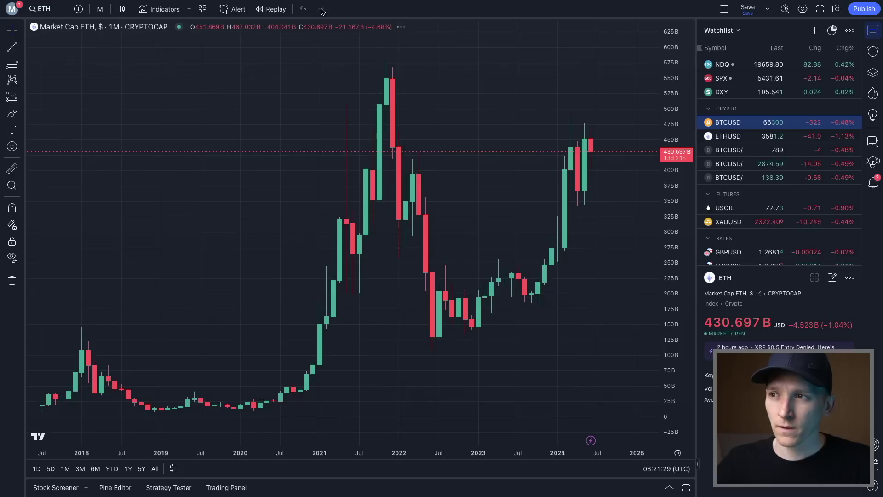
left_click(304, 9)
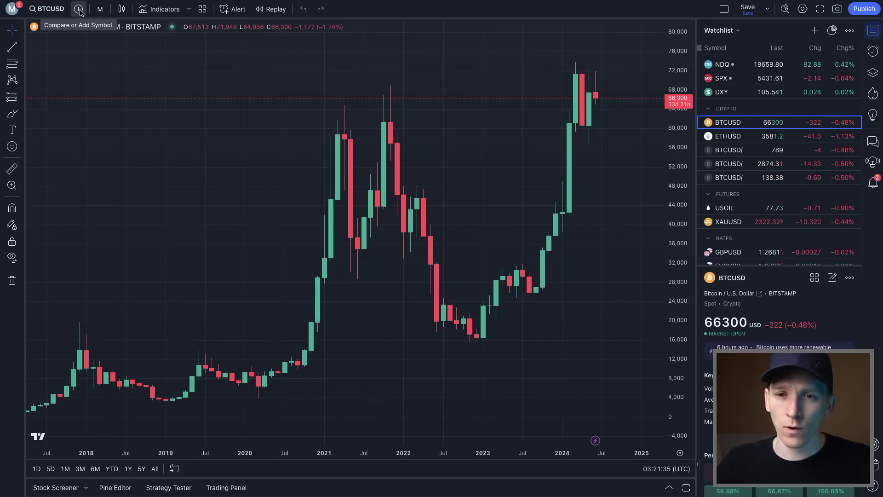
Add the CRYPTOCAP ETH market cap as a comparison symbol on the BTCUSD chart.
left_click(78, 15)
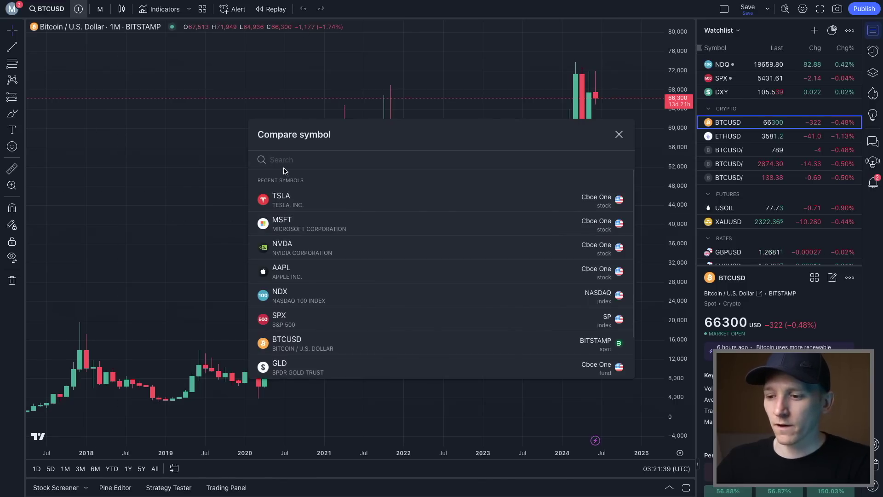
type("ETH")
mouse_move(437, 221)
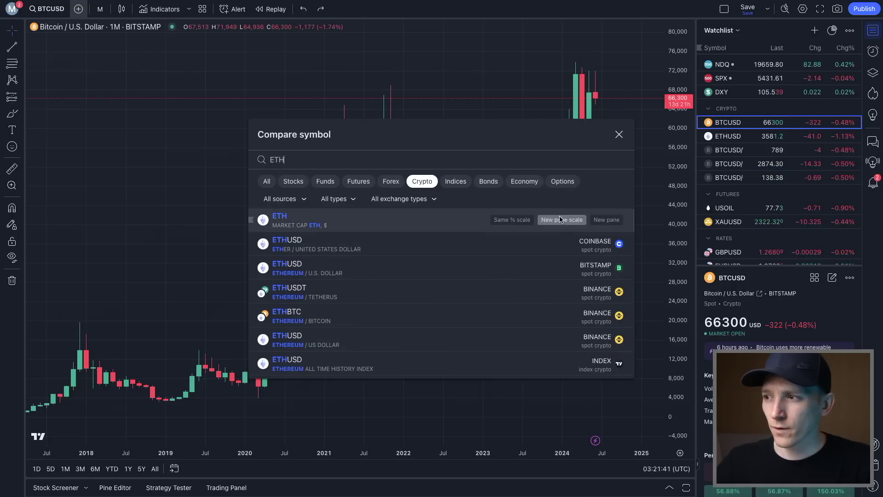
left_click(342, 224)
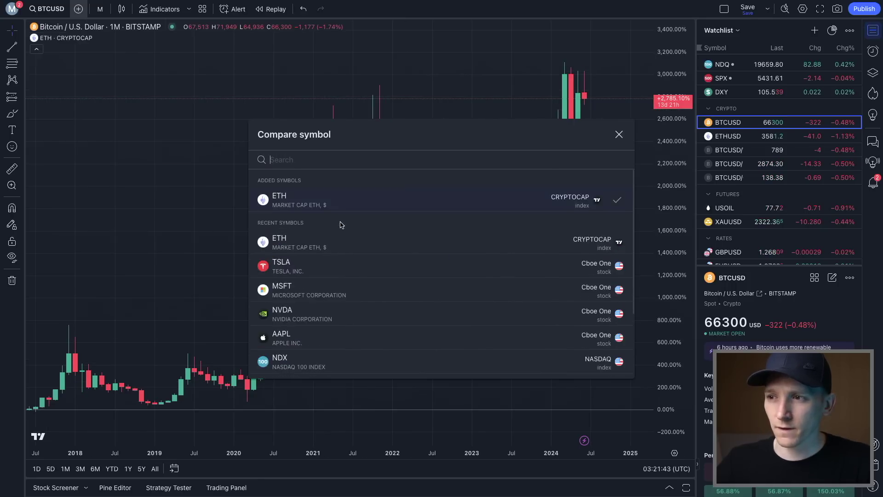
left_click(192, 222)
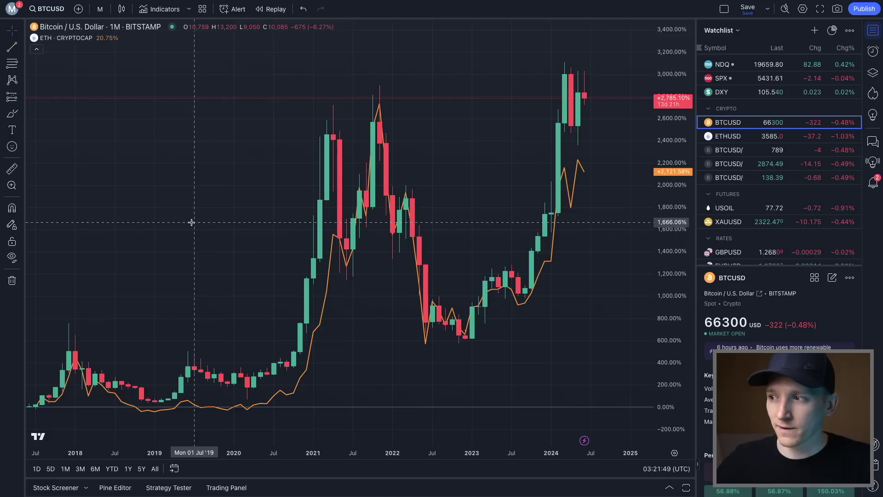
Check the price scale options and view the BTCUSD and ETH comparison over the year-to-date range.
right_click(663, 234)
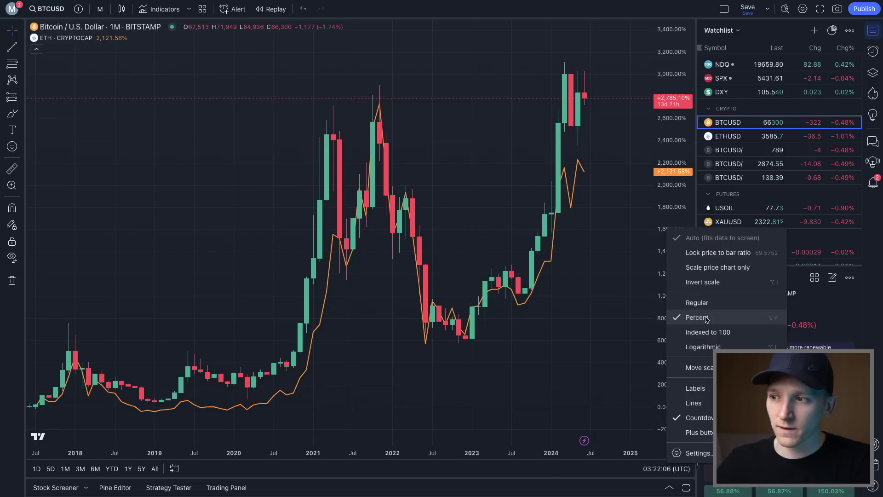
left_click(185, 258)
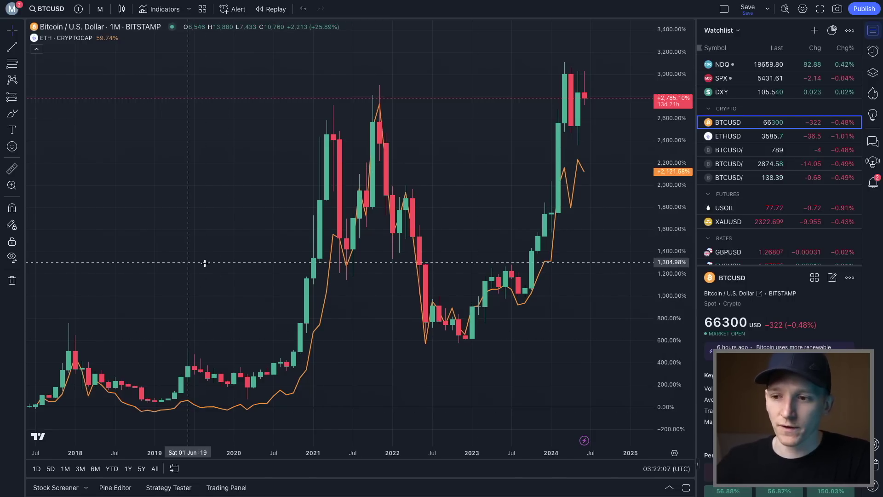
left_click(113, 468)
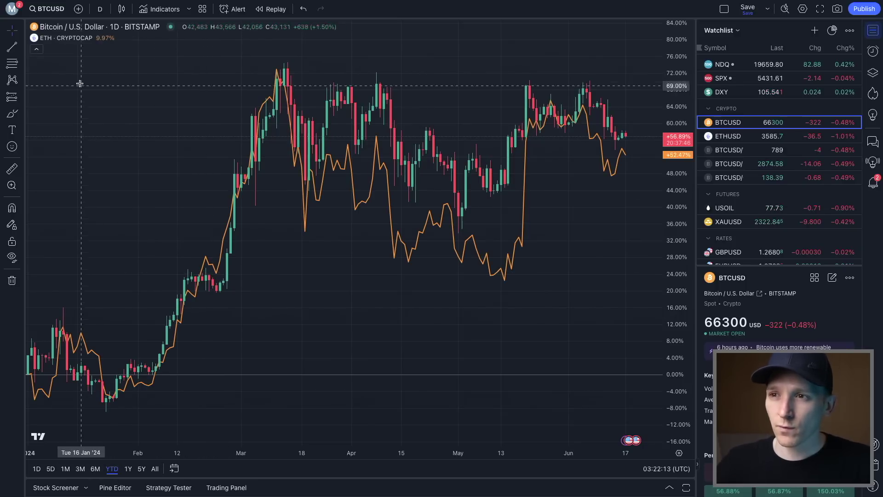
Switch the BTCUSD series to the Line chart type and set its line color to orange.
left_click(122, 9)
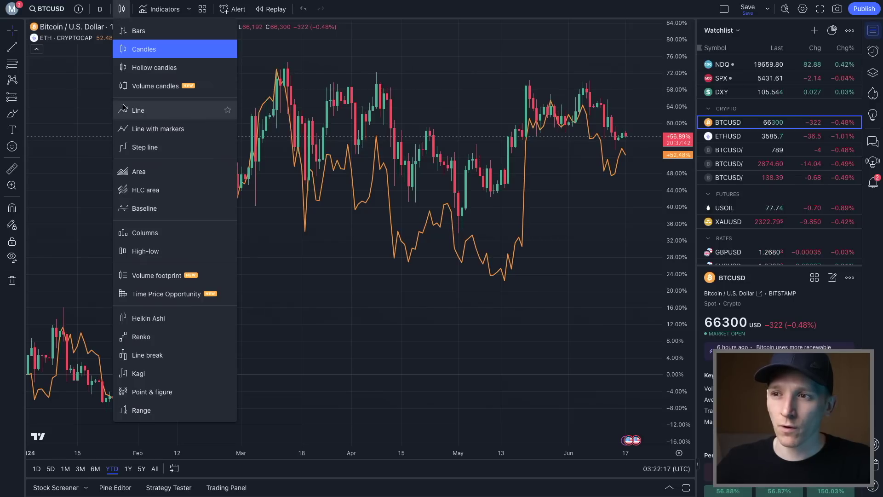
left_click(137, 113)
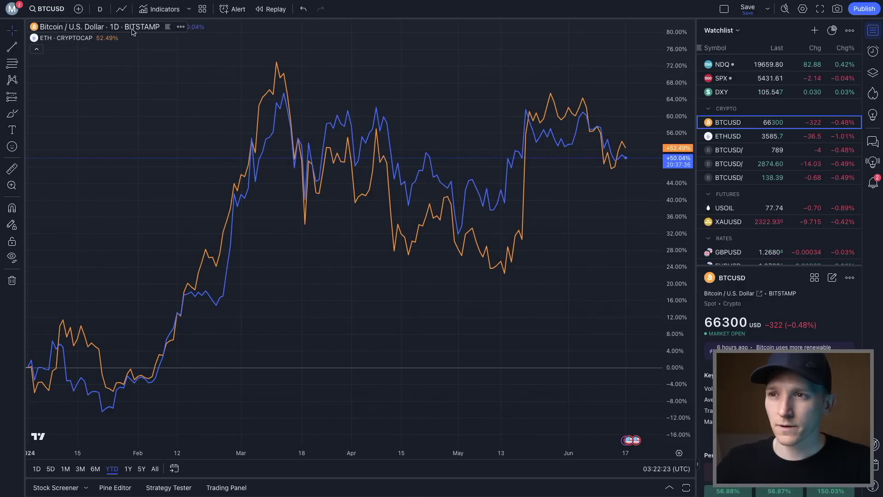
left_click(181, 26)
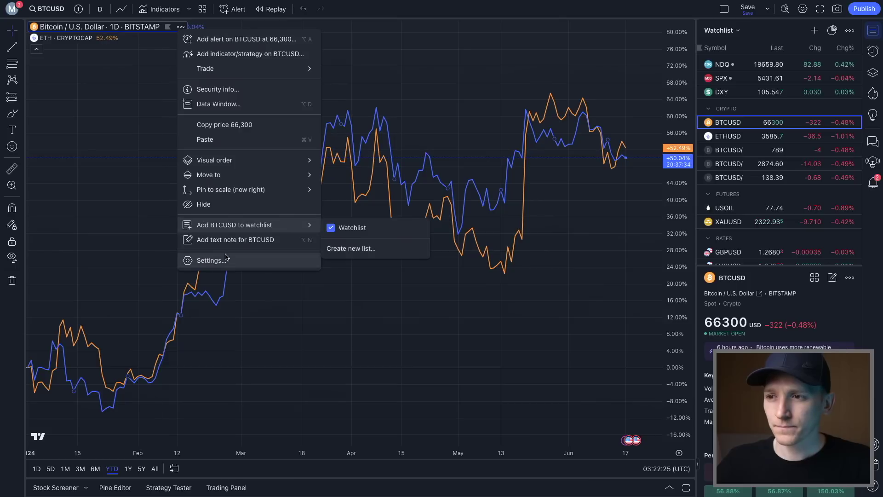
left_click(222, 256)
left_click(458, 232)
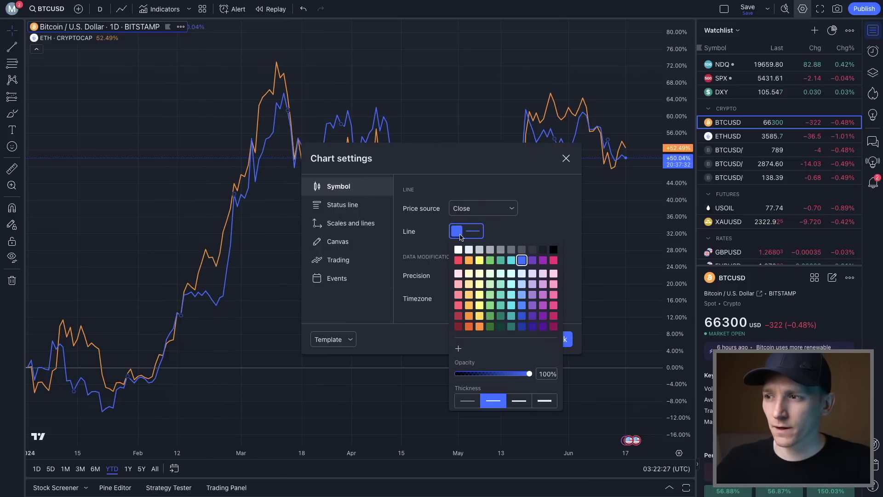
left_click(469, 261)
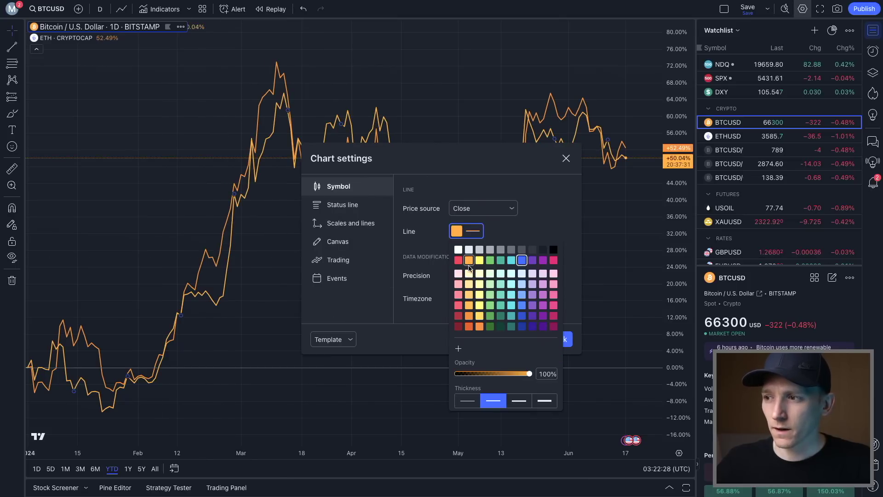
left_click(435, 241)
left_click(562, 337)
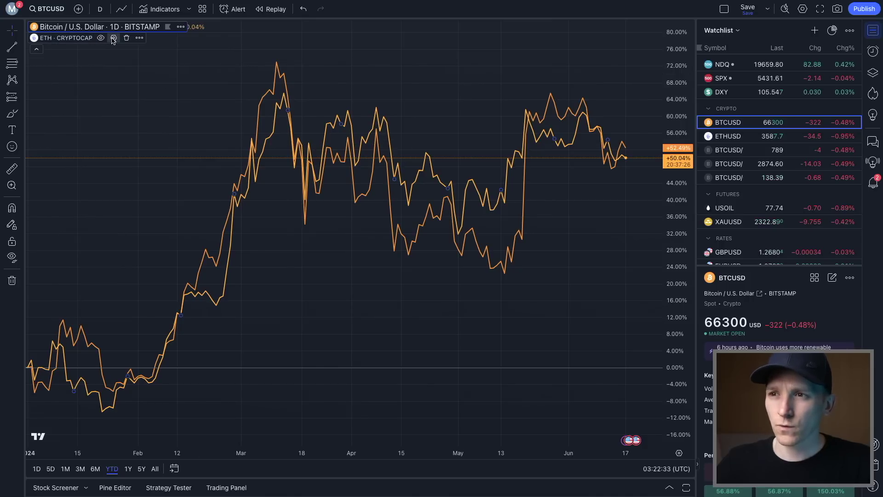
Set the ETH comparison line's color to white and show the chart over the one-year range.
left_click(113, 39)
left_click(407, 214)
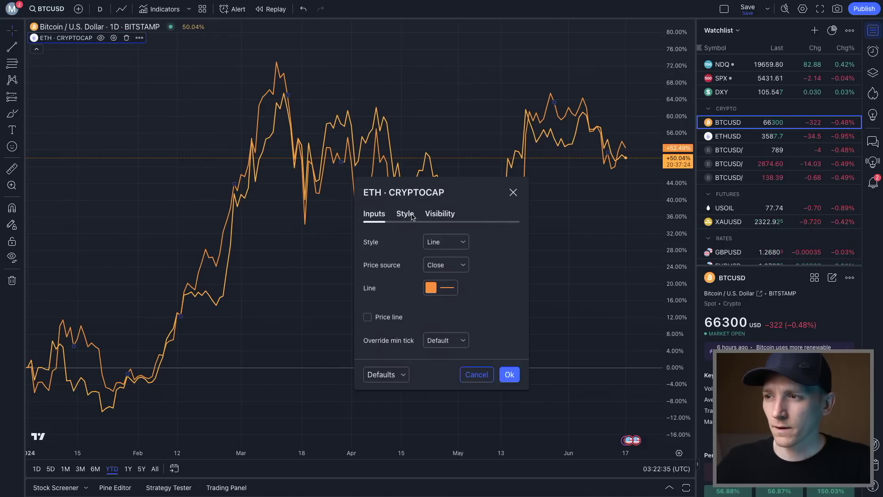
left_click(430, 289)
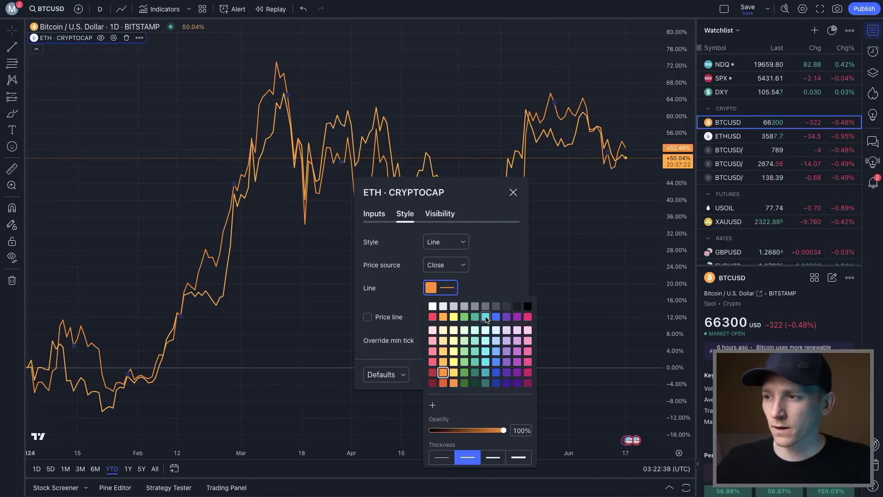
left_click(434, 306)
left_click(501, 262)
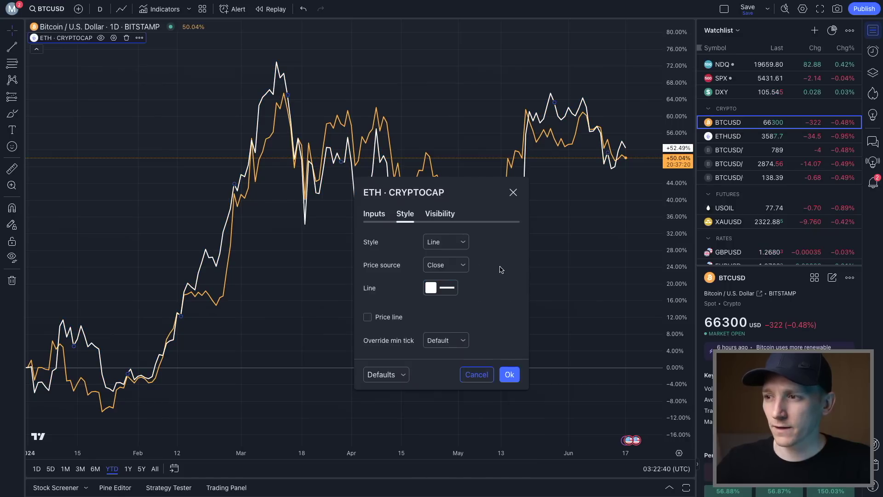
left_click(510, 375)
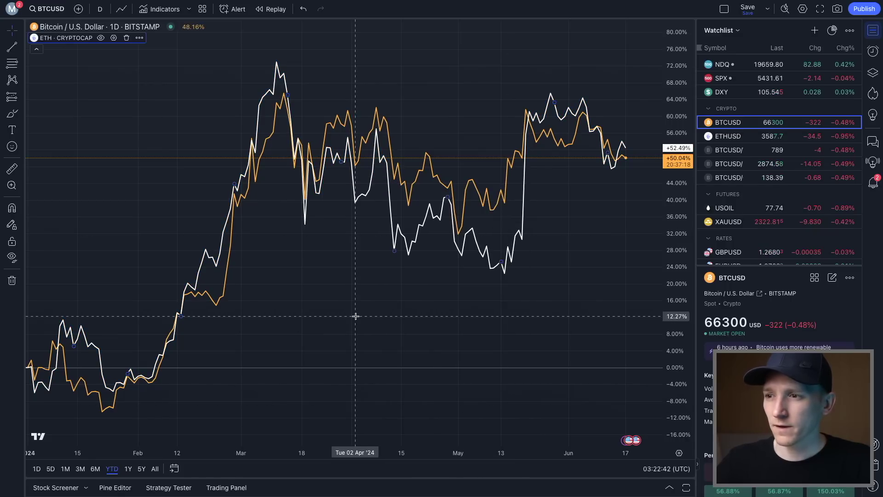
left_click(127, 469)
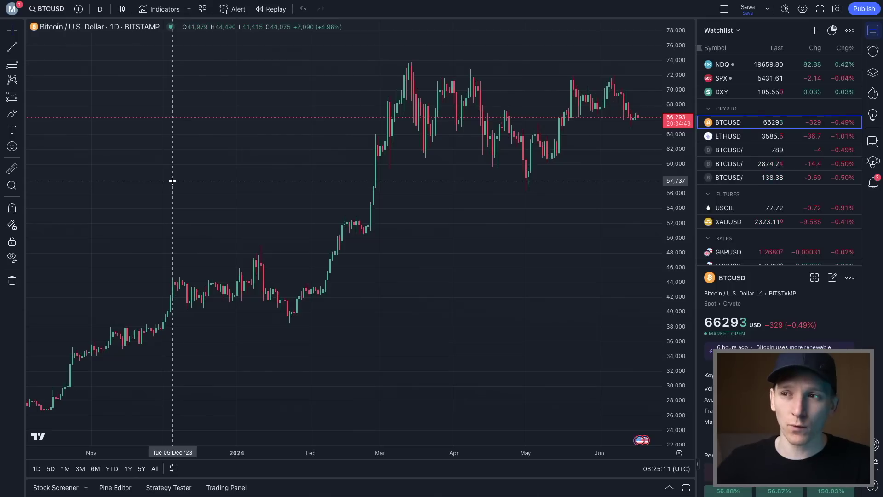
Search the indicators for "moving", add Moving Average Simple to the favorites and view the favorites list.
left_click(160, 9)
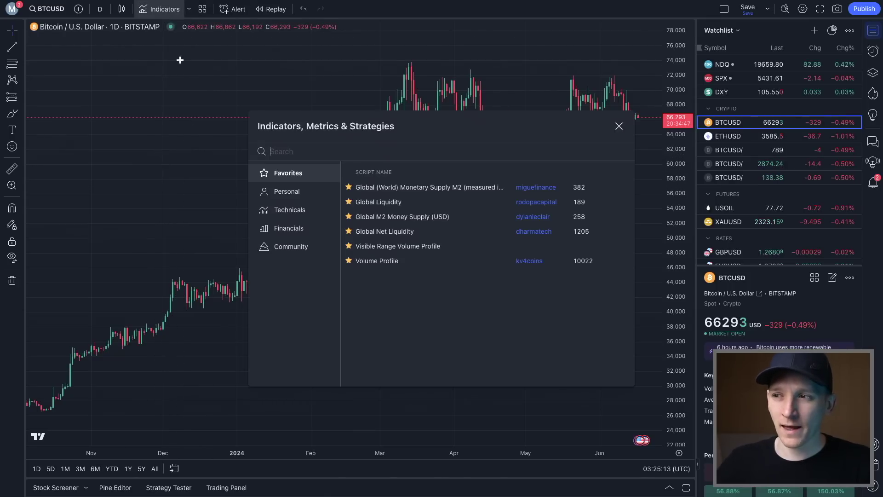
type("moving")
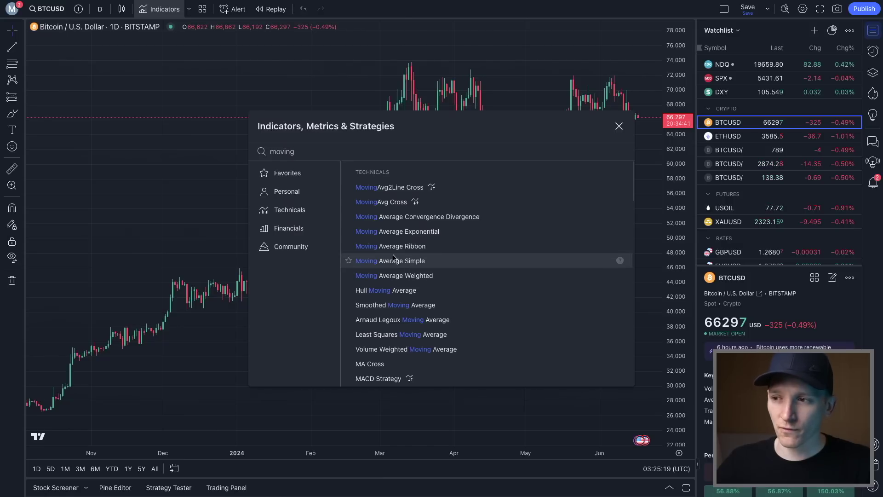
left_click(349, 261)
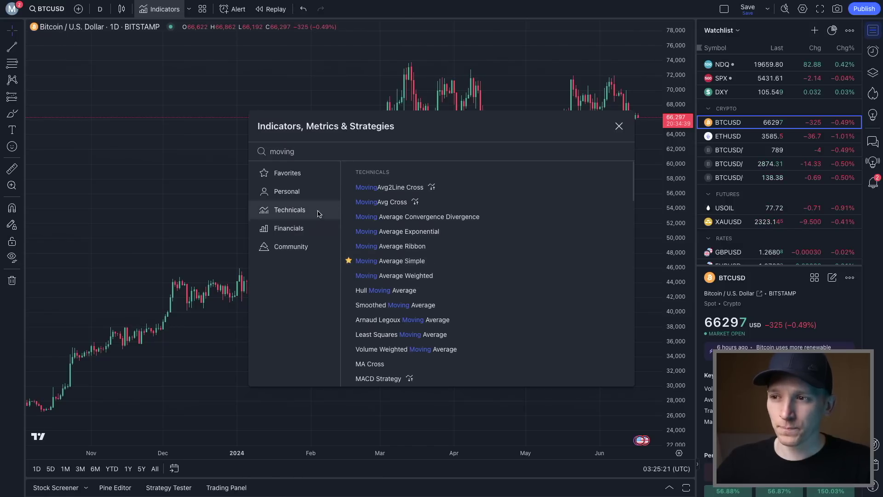
left_click(288, 173)
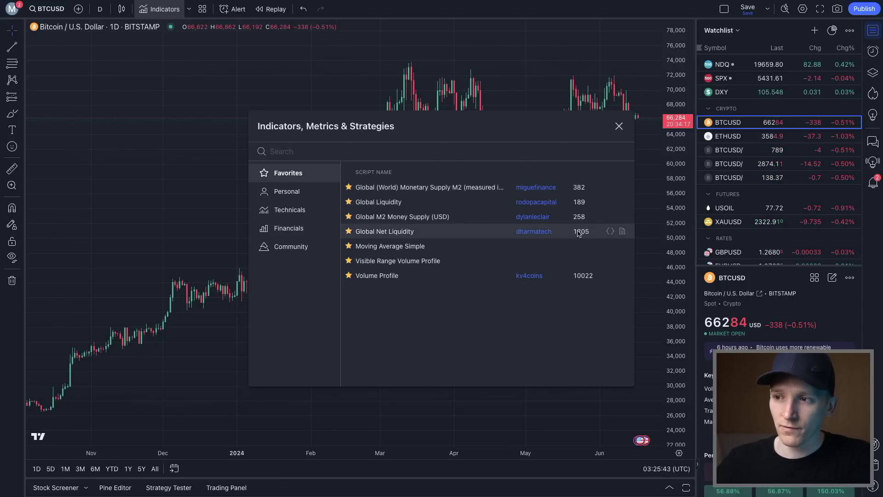
Browse the community indicators among the editors' picks and the top scripts.
left_click(297, 249)
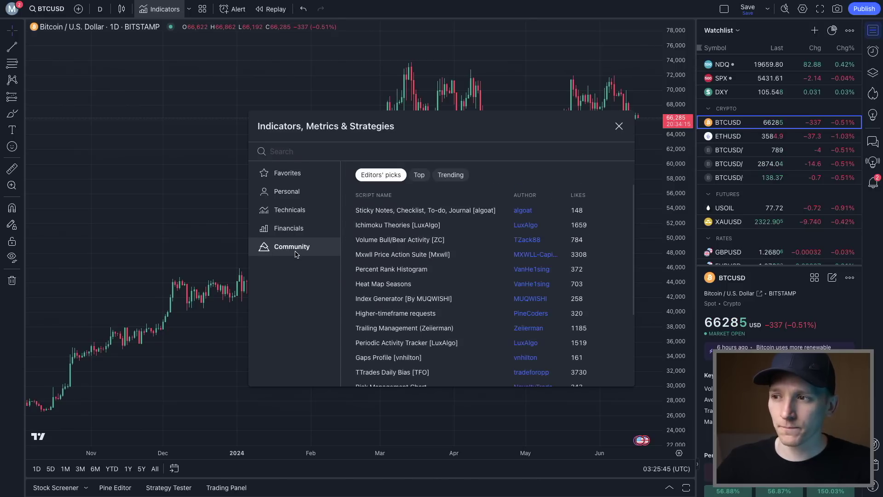
scroll(422, 274, "down", 5)
scroll(423, 274, "down", 6)
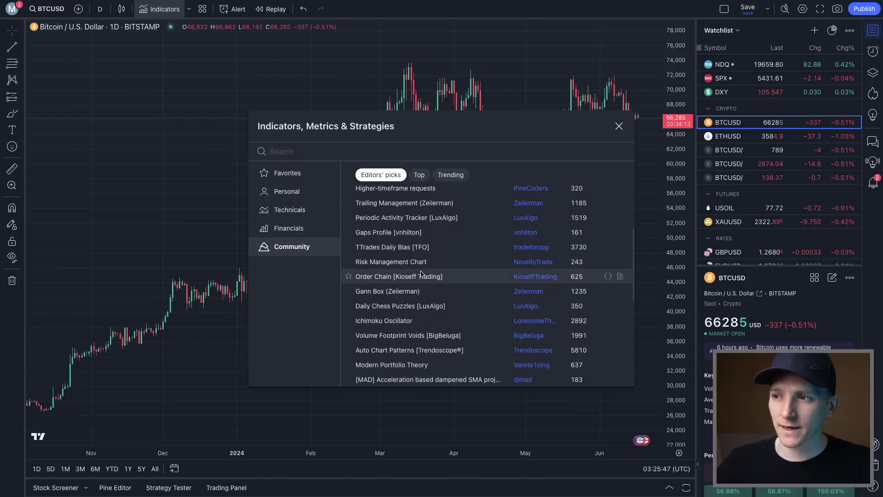
scroll(418, 280, "down", 4)
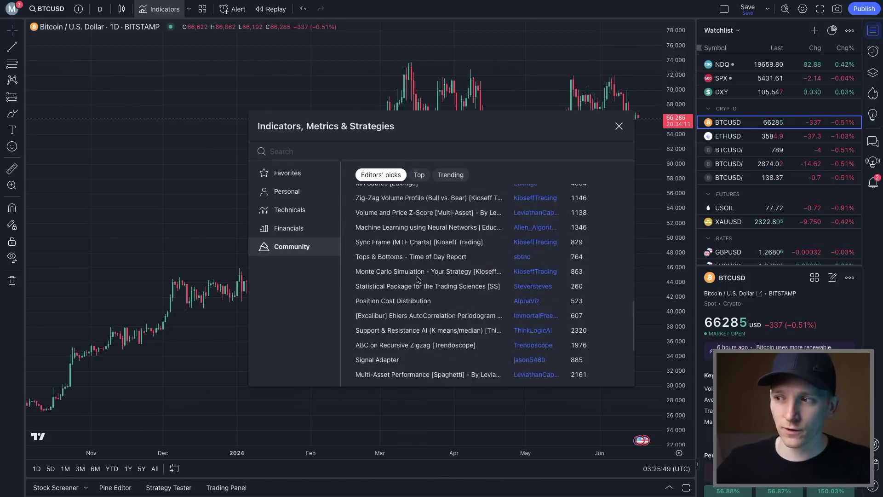
scroll(409, 275, "up", 10)
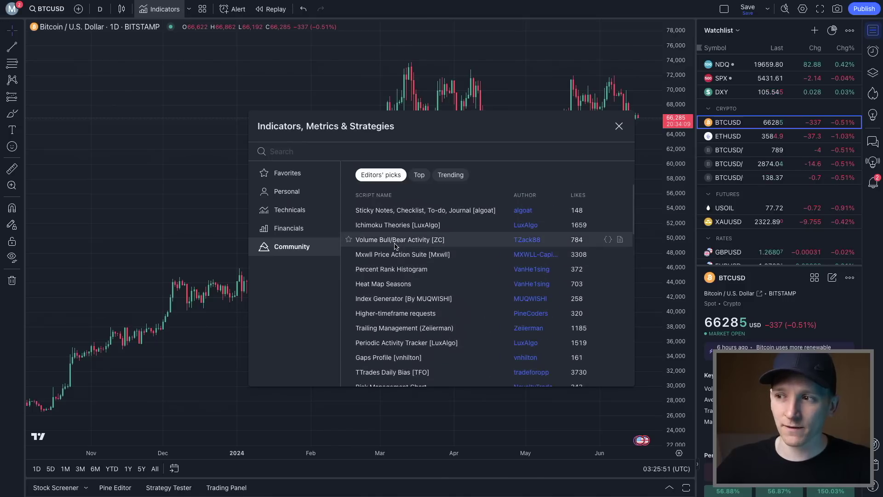
left_click(419, 175)
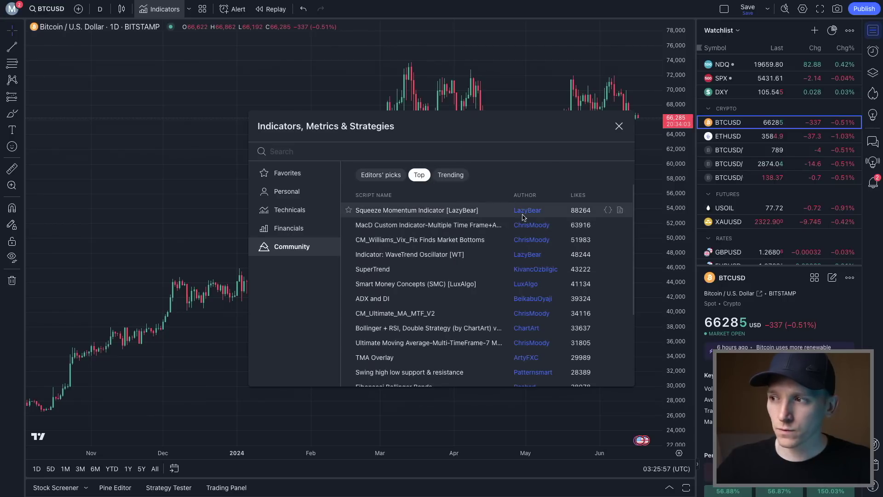
Read the description page of the Squeeze Momentum Indicator [LazyBear] and close it.
left_click(620, 210)
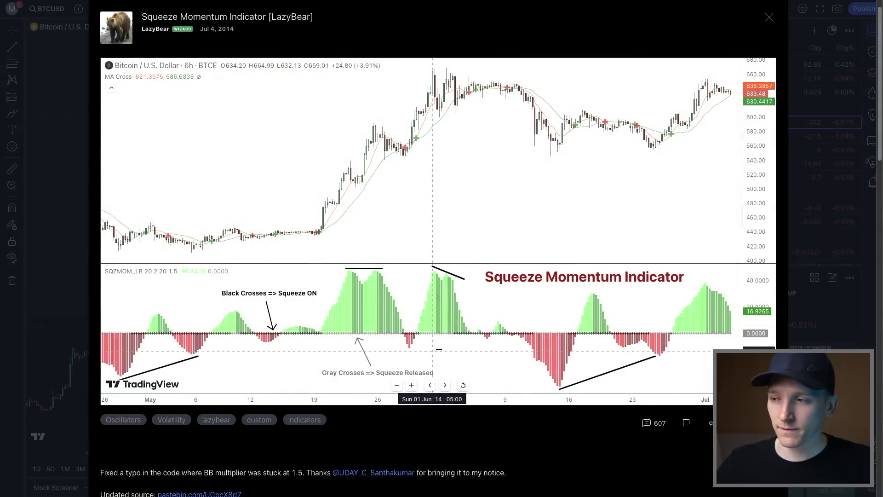
scroll(514, 377, "down", 2)
scroll(515, 377, "down", 2)
scroll(798, 233, "up", 3)
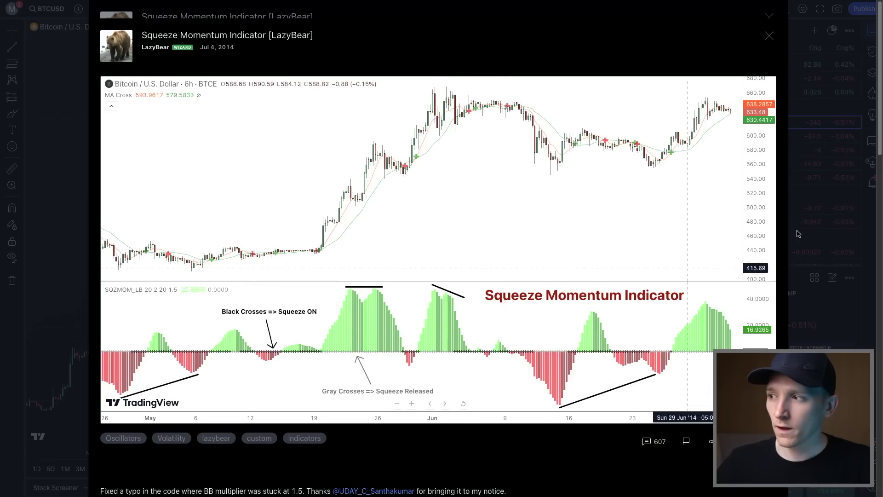
left_click(763, 199)
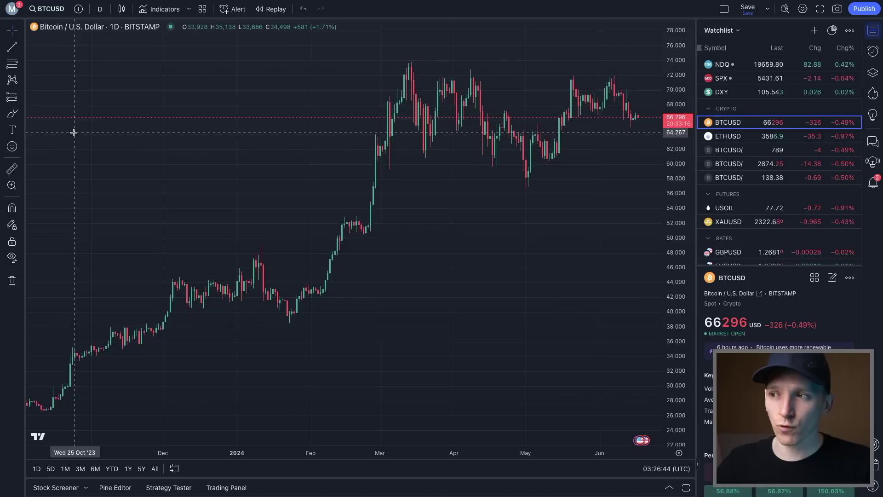
Draw a rising trend line from about 51,952 on 13 Mar '24 to about 68,195 on 8 Jul '24.
left_click_drag(305, 95, 240, 92)
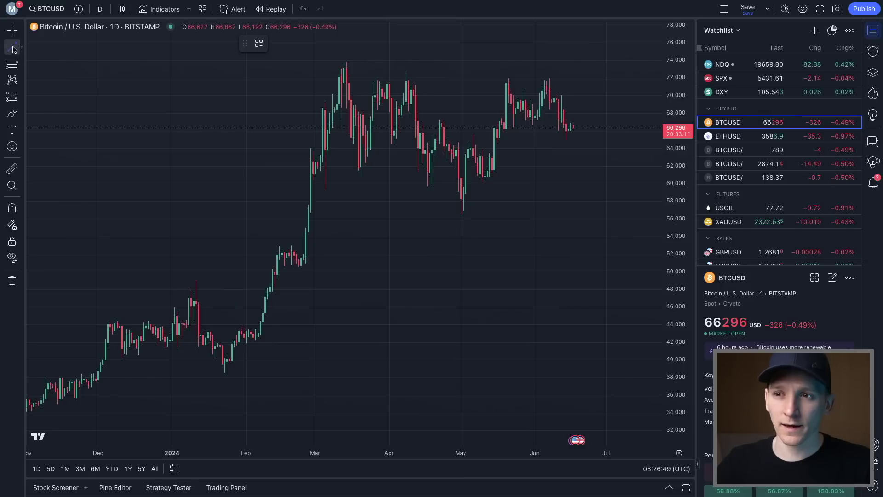
left_click(13, 50)
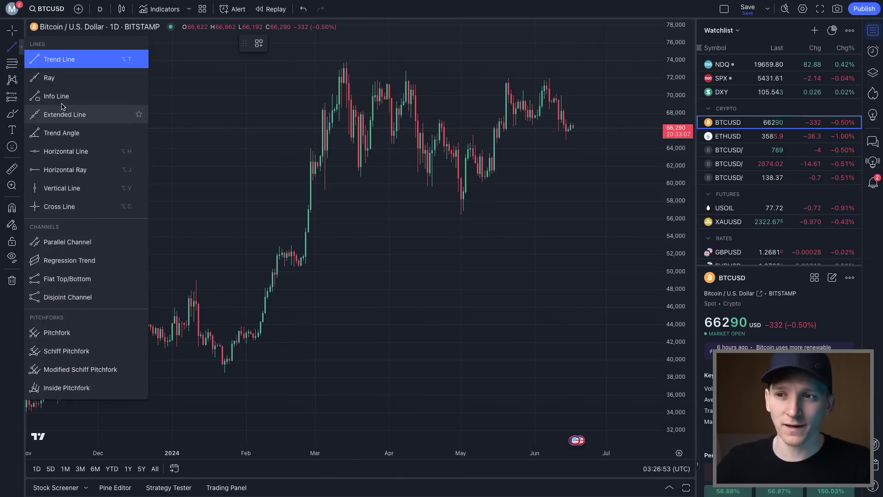
left_click(54, 60)
left_click(344, 254)
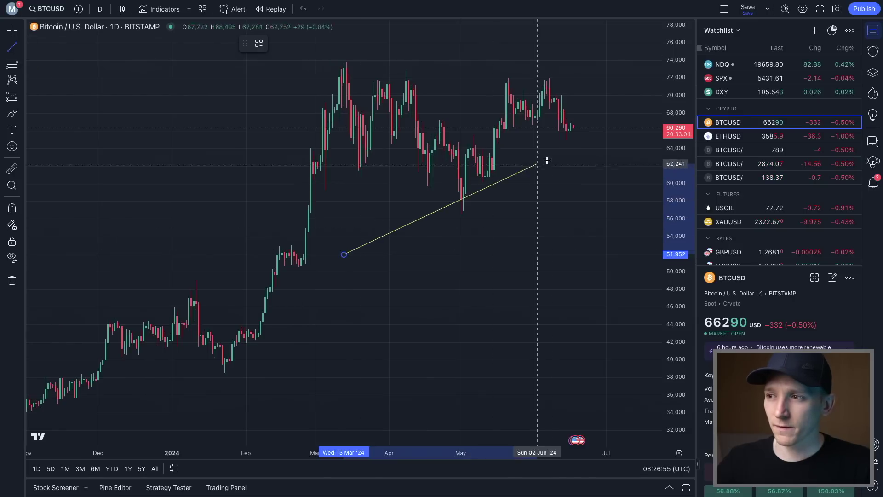
left_click(622, 111)
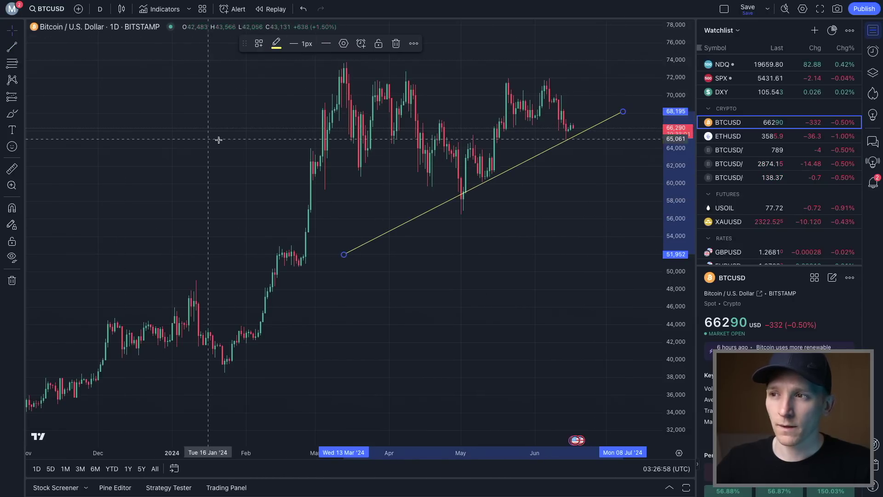
Review the trend line's thickness and style options, and try extending the line to the left.
left_click(299, 48)
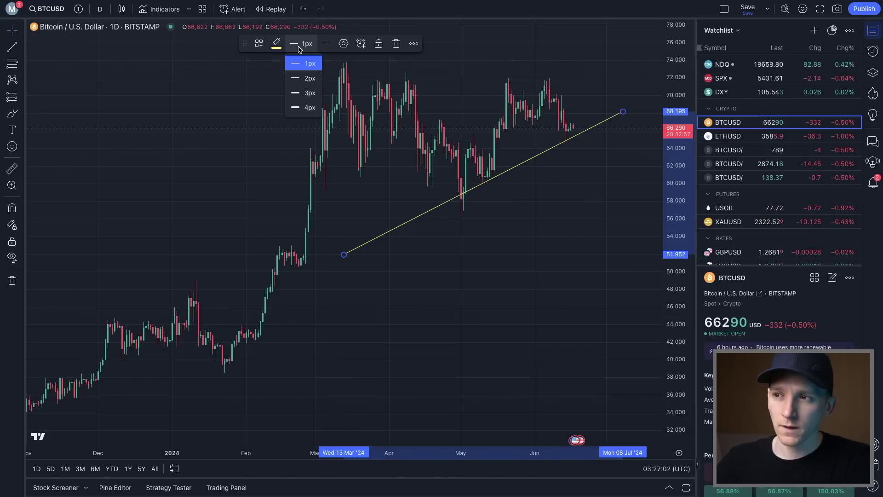
left_click(297, 46)
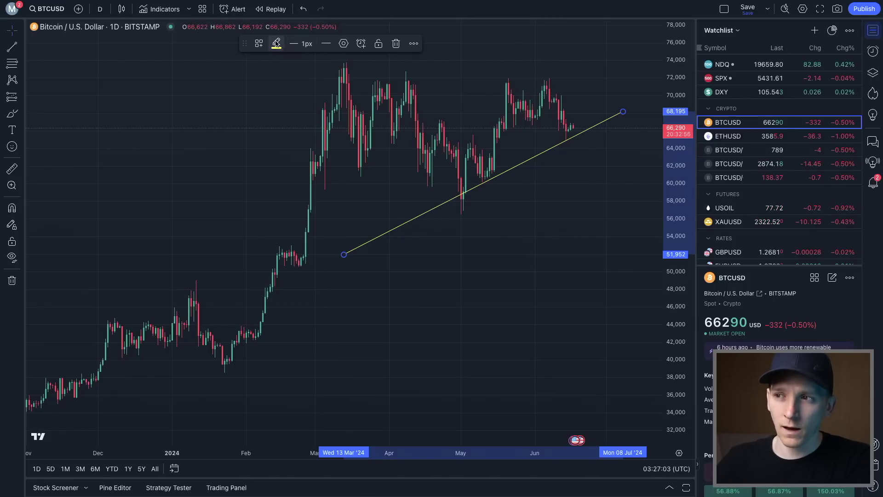
left_click(343, 43)
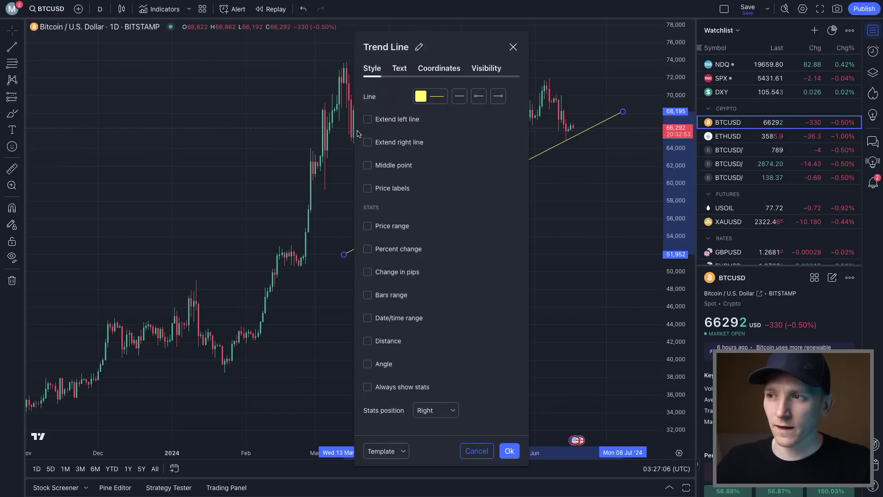
left_click(367, 119)
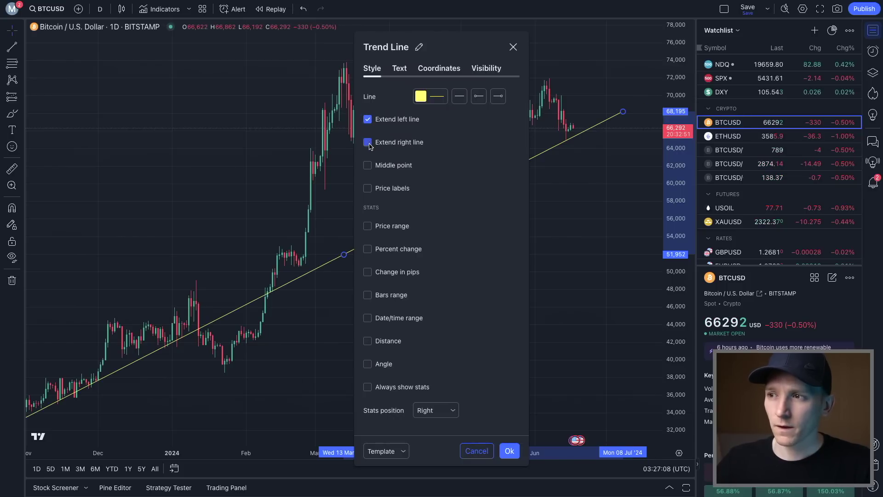
left_click(368, 120)
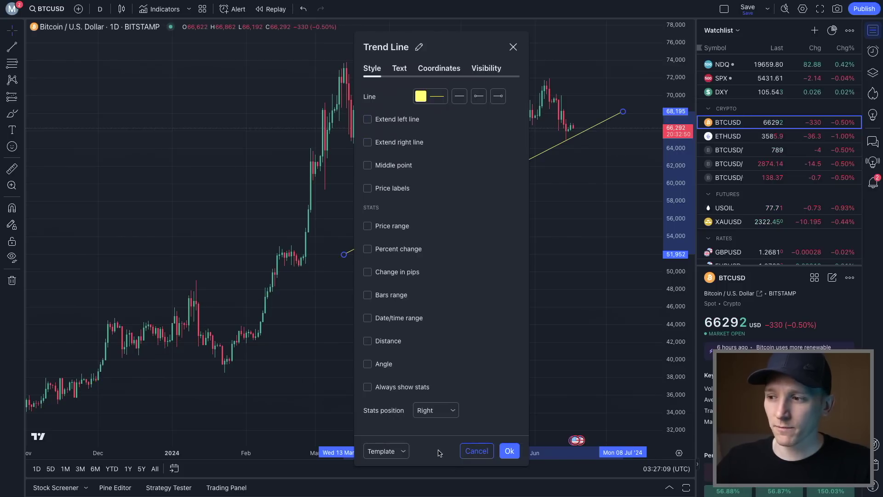
left_click(511, 453)
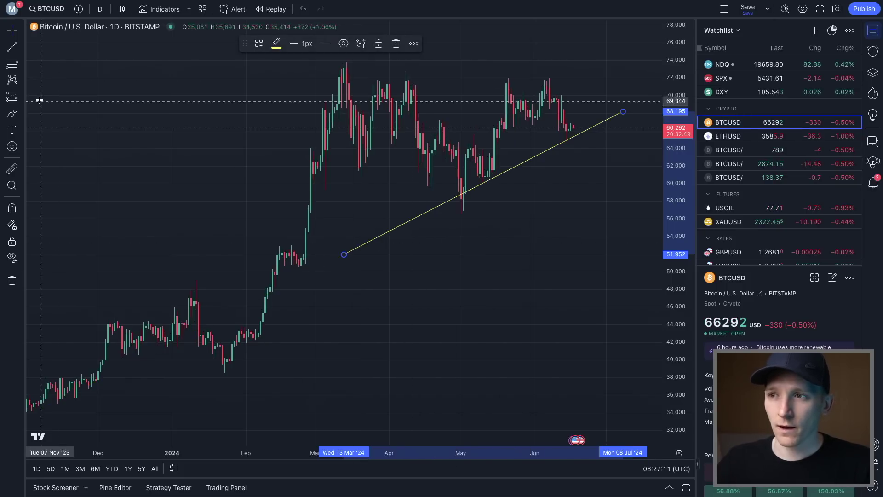
Add the Trend Line and Ray drawing tools to the favorites.
left_click(22, 48)
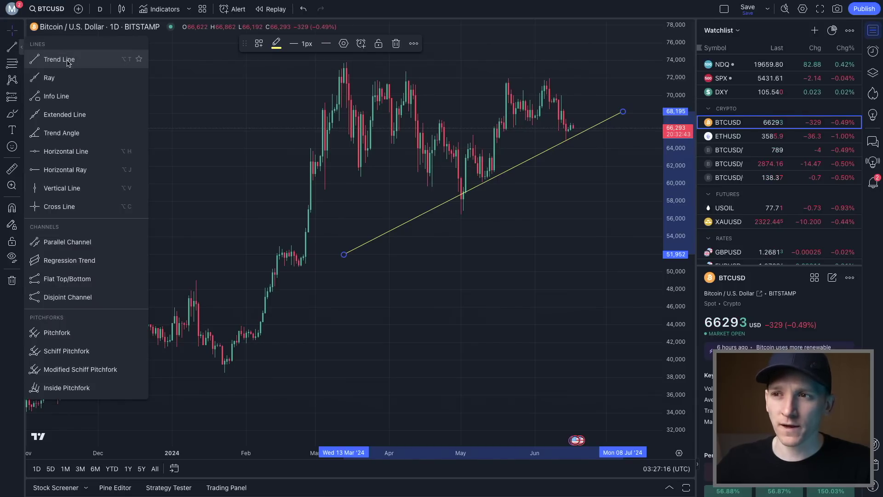
left_click(139, 59)
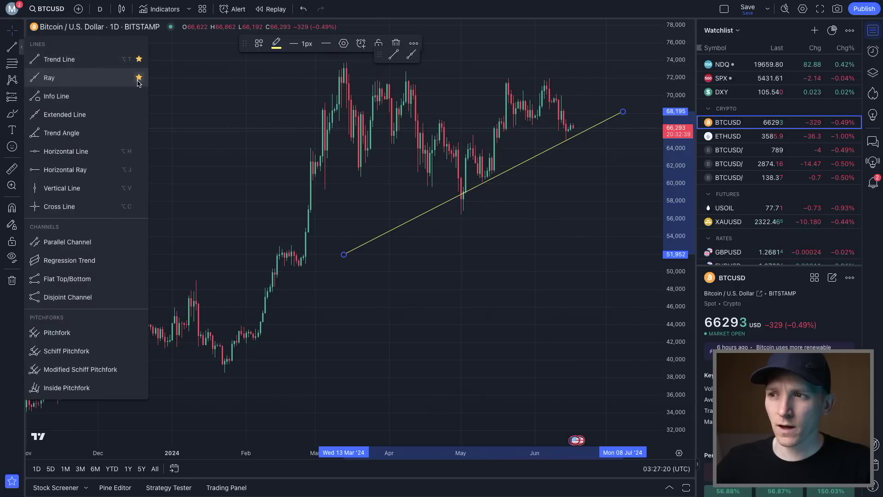
Add the Info Line tool to the favorites and move the floating favorites toolbar just below the chart's symbol name.
left_click(139, 96)
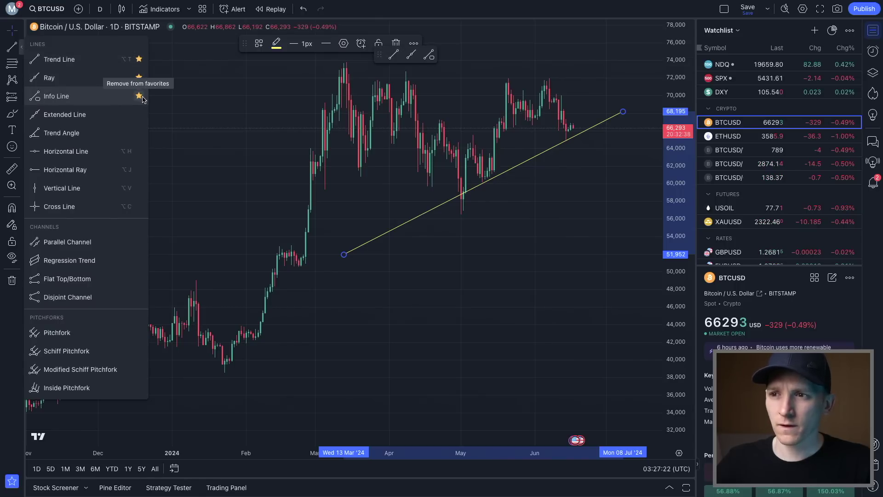
left_click(242, 102)
mouse_move(377, 56)
left_mouse_down()
mouse_move(216, 137)
mouse_move(60, 58)
left_mouse_up()
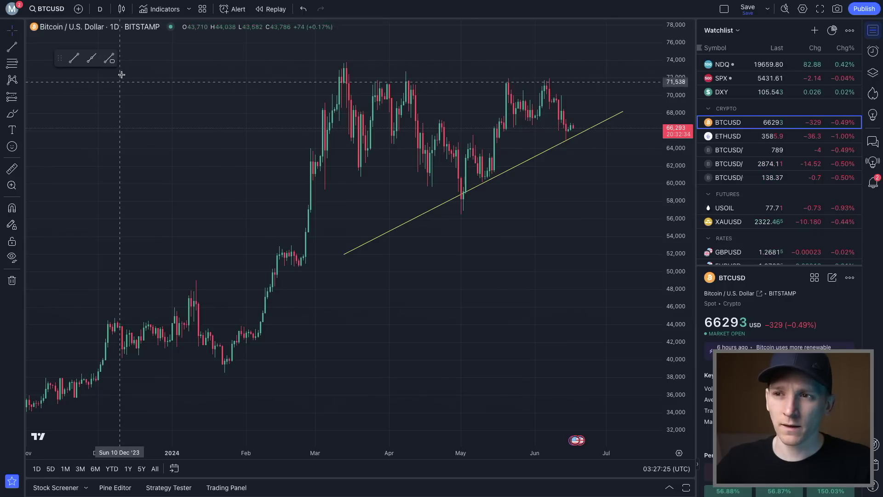
Draw a rising trend line from about 57,436 on 22 Dec '23 to about 69,187 on 22 Feb '24 using the favorited tool.
left_click(74, 57)
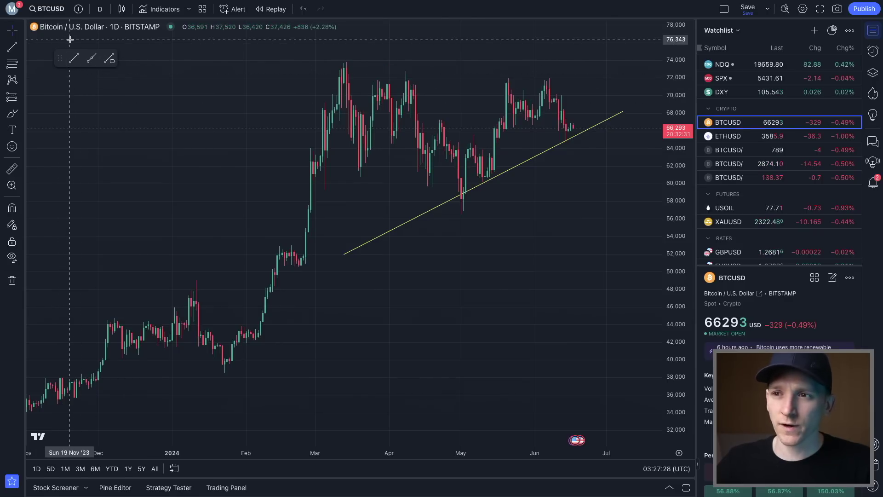
left_click(75, 60)
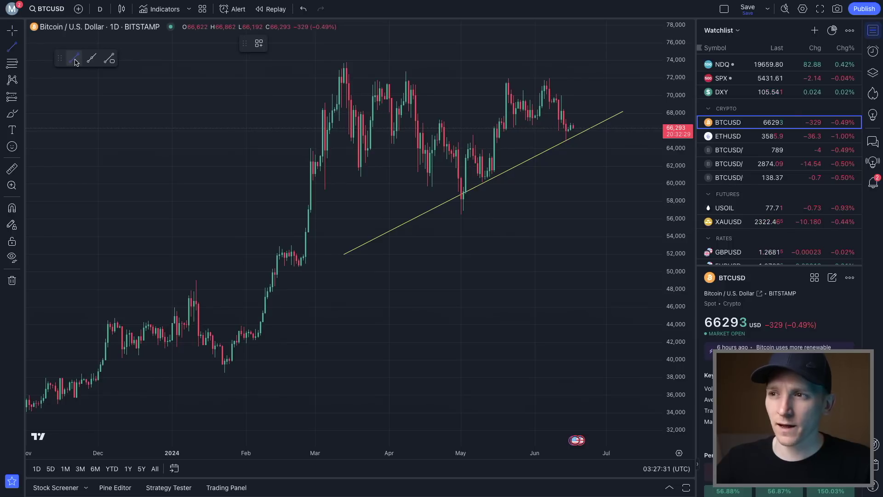
left_click_drag(148, 206, 296, 103)
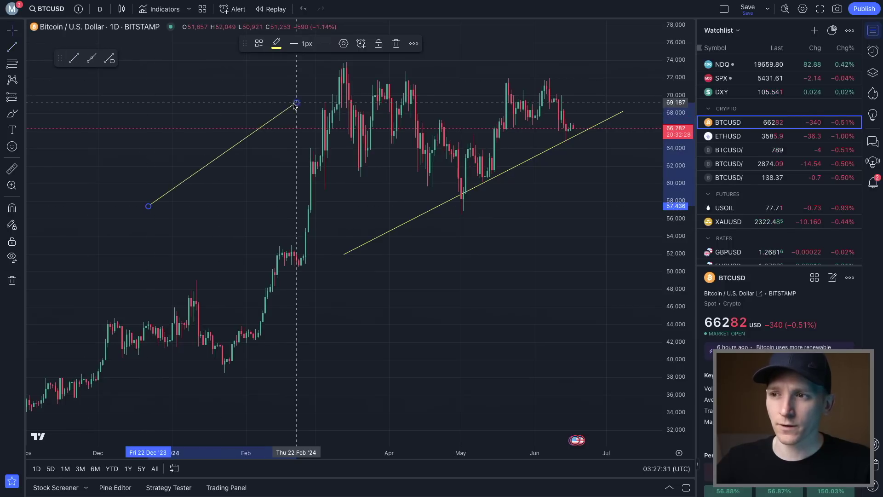
left_click(74, 58)
left_click_drag(201, 66, 86, 133)
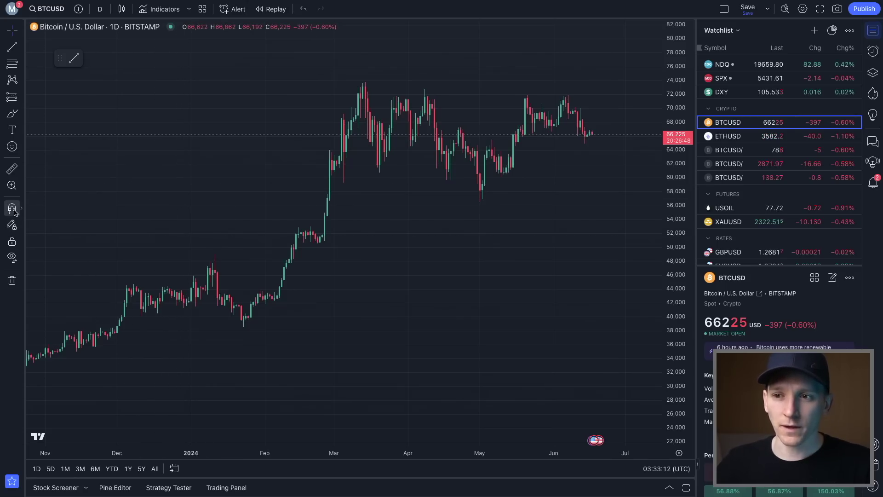
Draw a rising trend line below the candles from about 35,583 in March '24, reposition it freely, and delete it.
left_click(75, 60)
left_click(353, 347)
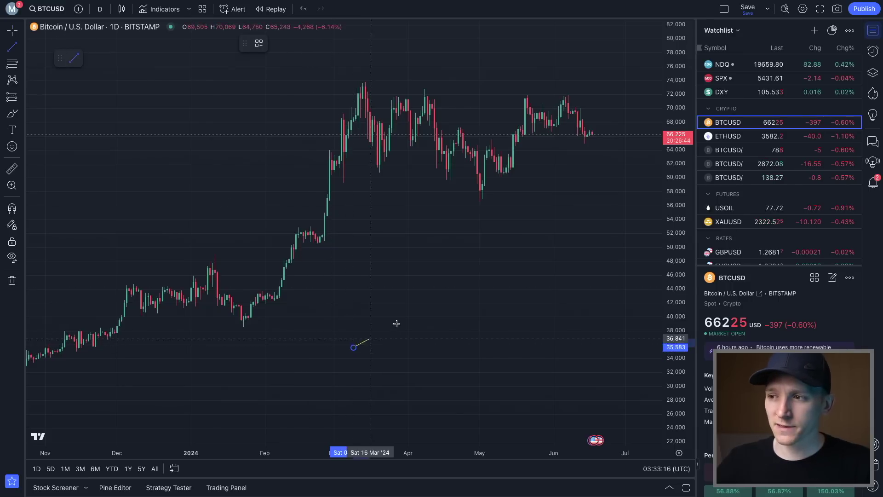
left_click(592, 254)
left_click_drag(480, 300, 460, 318)
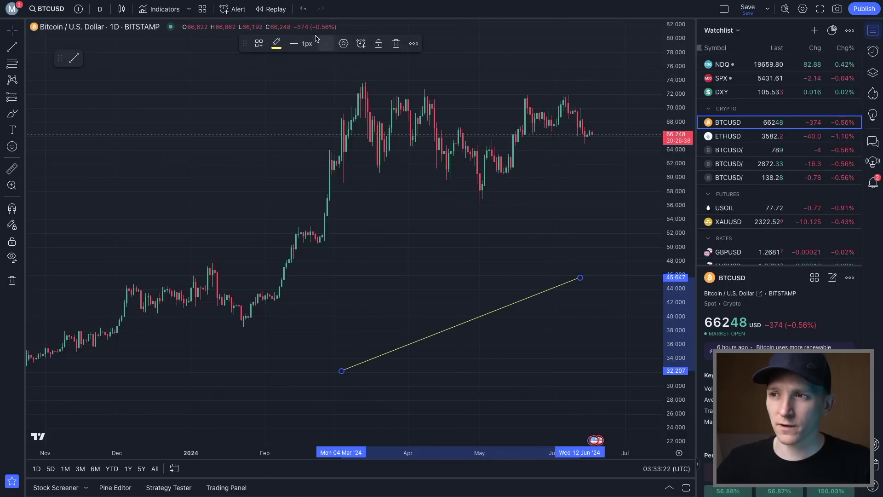
left_click(396, 44)
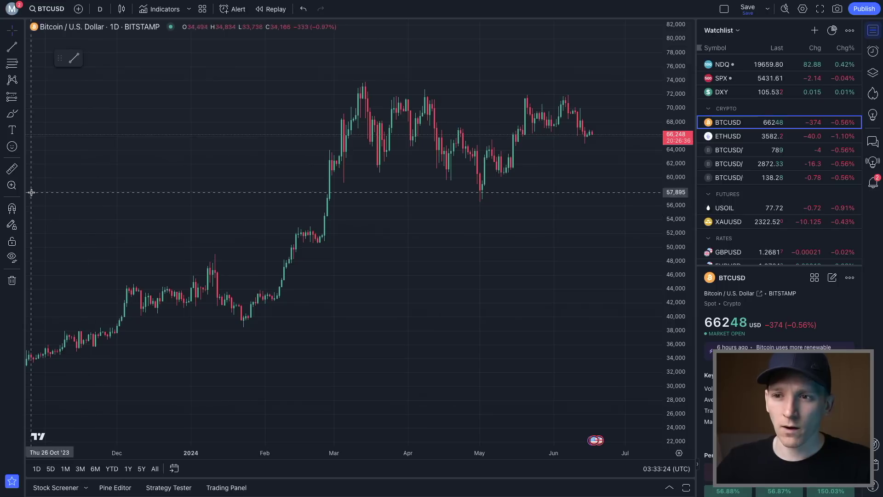
Enable Strong Magnet and draw a snapped trend line from 38,505 on 23 Jan '24 to 66,192 on 17 Jun '24.
left_click(18, 210)
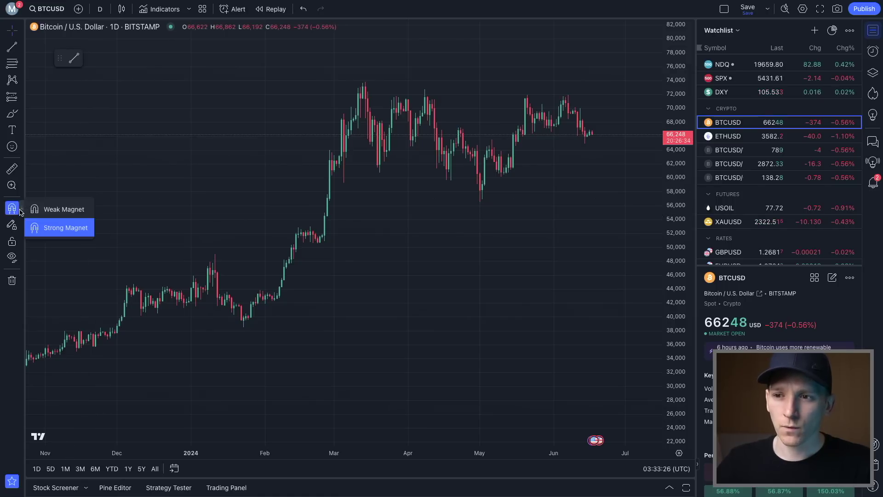
left_click(56, 228)
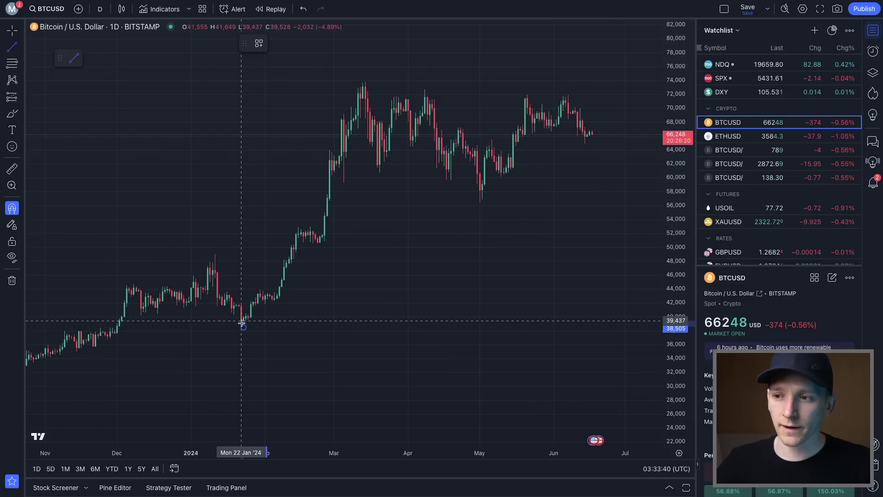
left_click(244, 405)
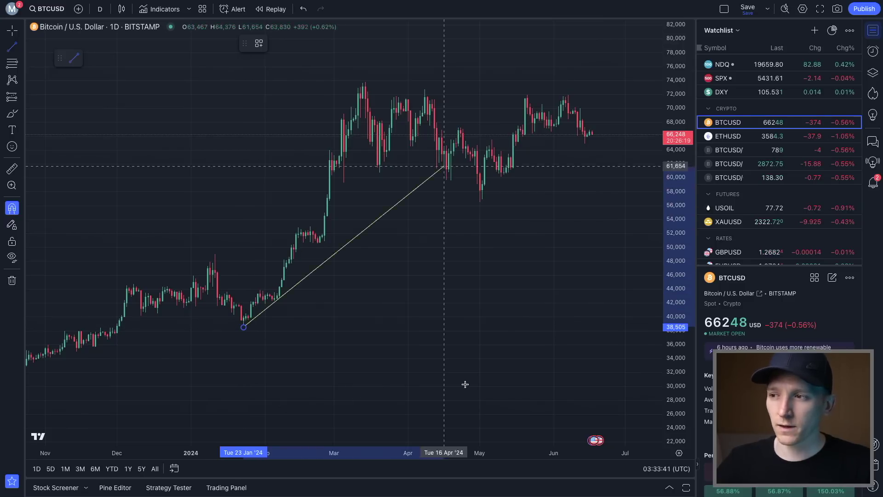
left_click(593, 338)
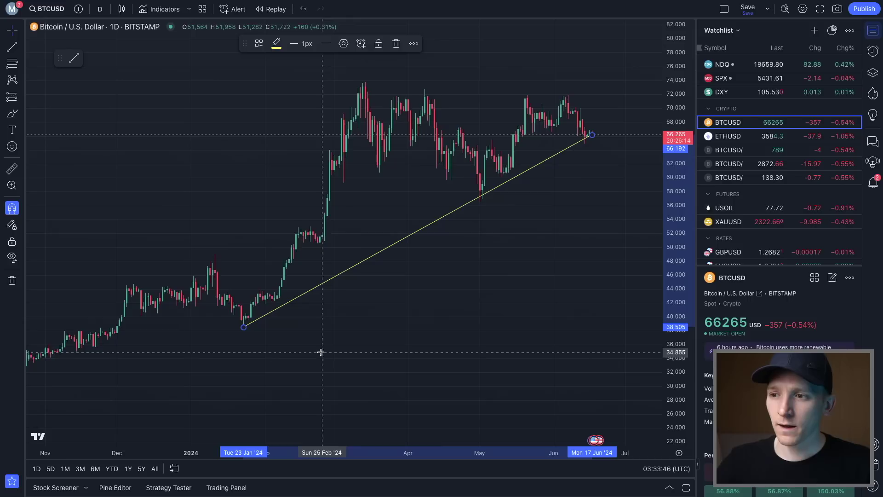
Turn off the magnet and shift the trend line to run from about 39,035 on 24 Jan '24 to about 66,722 on 18 Jun '24.
left_click(12, 210)
mouse_move(508, 183)
left_mouse_down()
mouse_move(538, 236)
mouse_move(507, 179)
left_mouse_up()
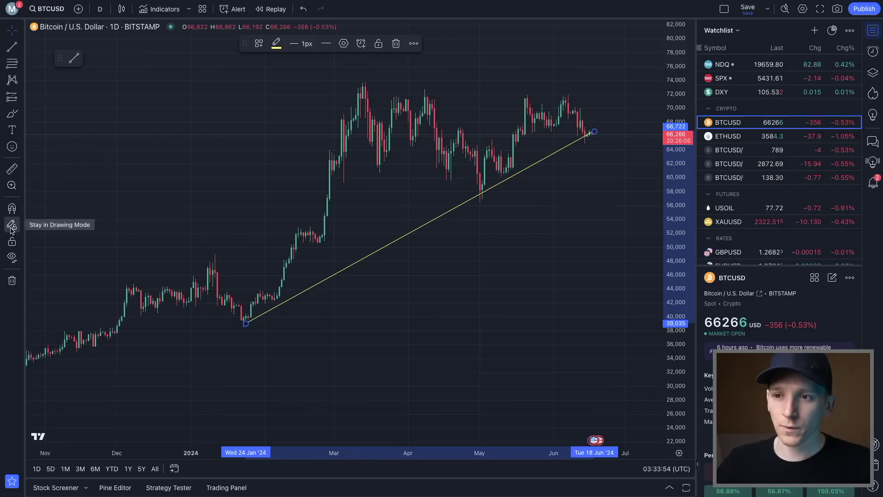
Draw a second trend line below the price from about 36,113 on 23 Mar '24 to about 48,759 on 16 Jun '24.
left_click(74, 60)
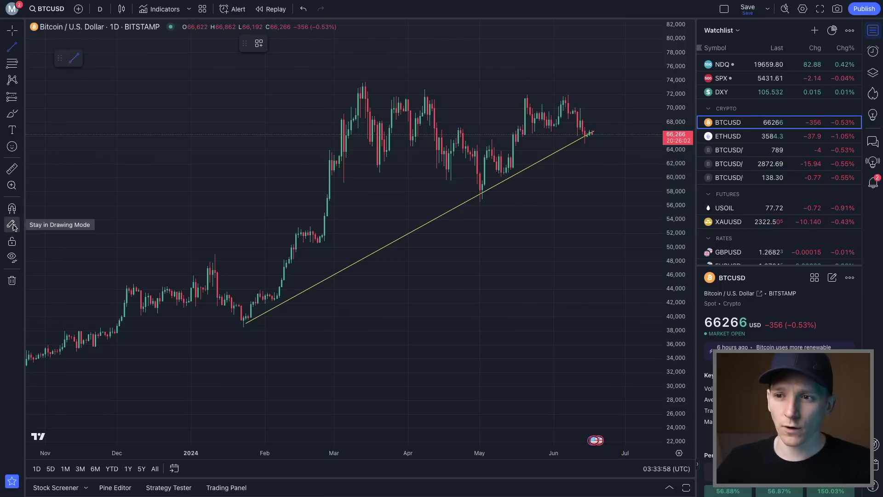
left_click(387, 343)
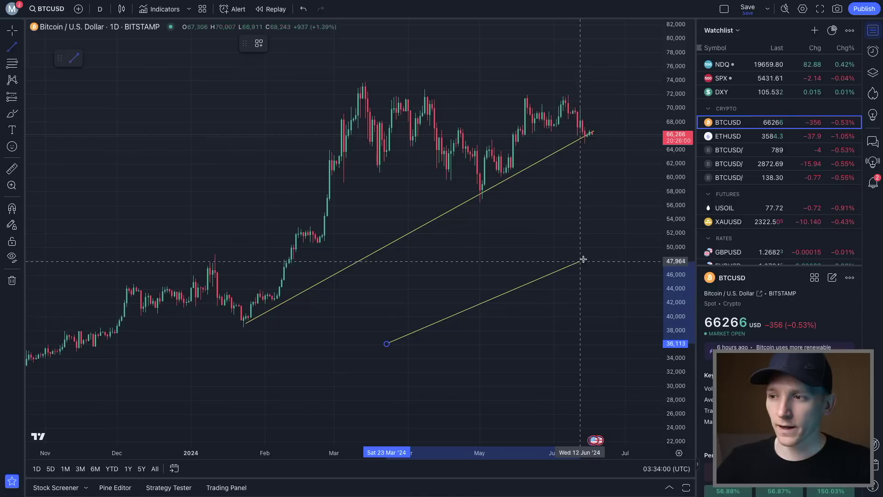
left_click(589, 256)
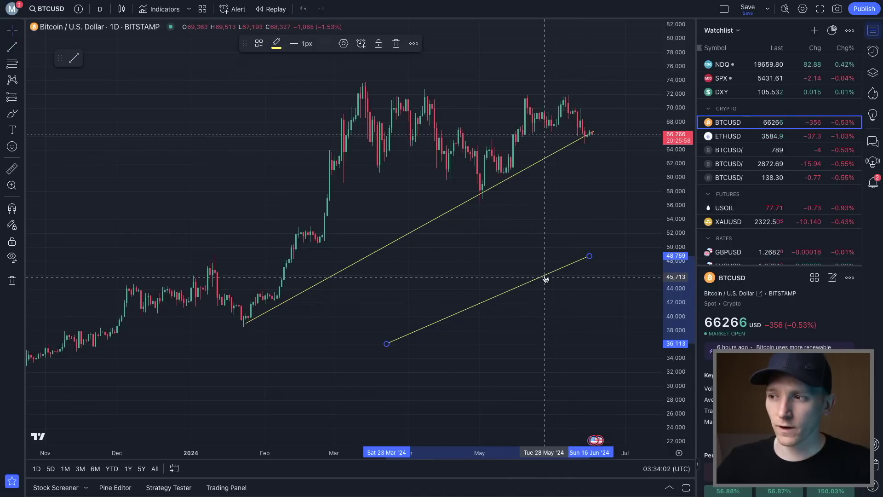
mouse_move(156, 166)
left_mouse_down()
mouse_move(150, 293)
mouse_move(268, 103)
mouse_move(168, 159)
left_mouse_up()
Turn on Stay in Drawing Mode and draw five more rising trend lines in succession around and below the recent candles.
left_click(12, 225)
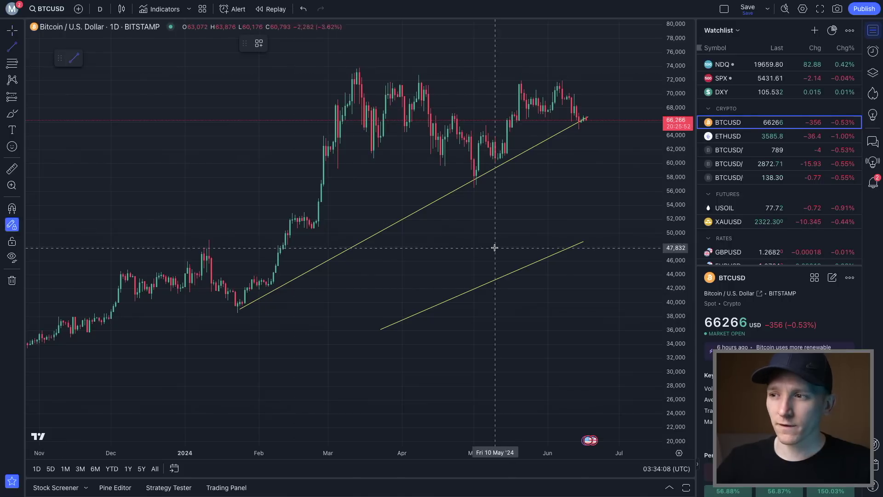
left_click(454, 223)
left_click(555, 175)
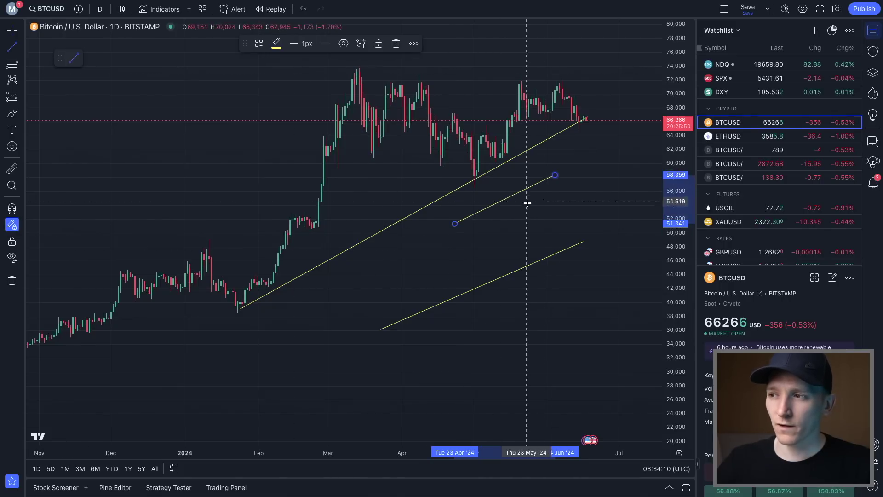
left_click(438, 248)
left_click(559, 199)
left_click(466, 260)
left_click(596, 214)
left_click(535, 169)
left_click(593, 142)
left_click(617, 141)
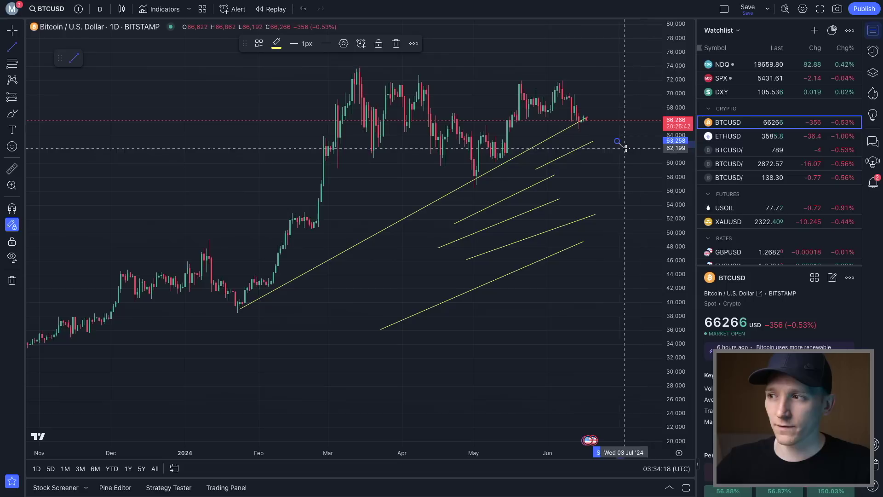
left_click(639, 130)
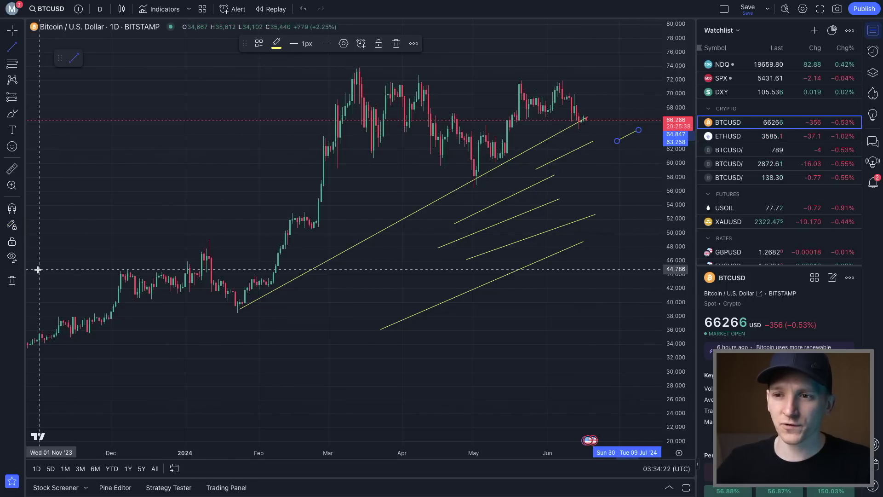
Hide all drawings on the chart and show them again.
left_click(13, 258)
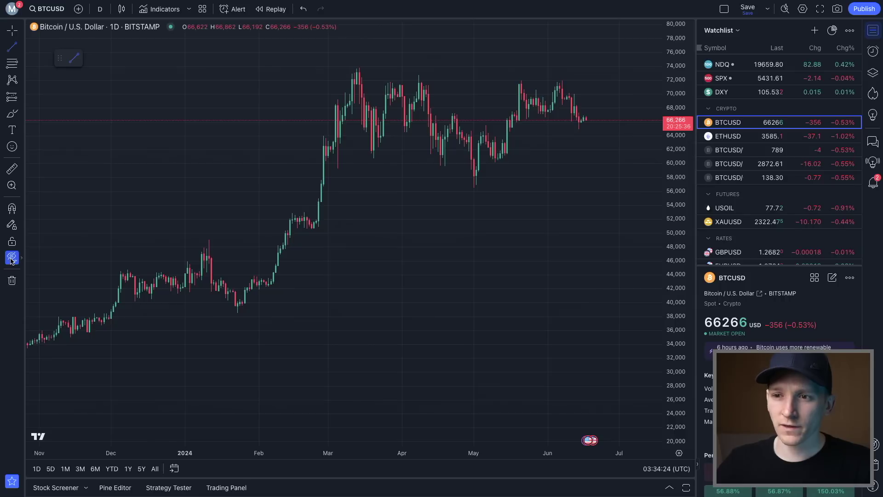
left_click(12, 258)
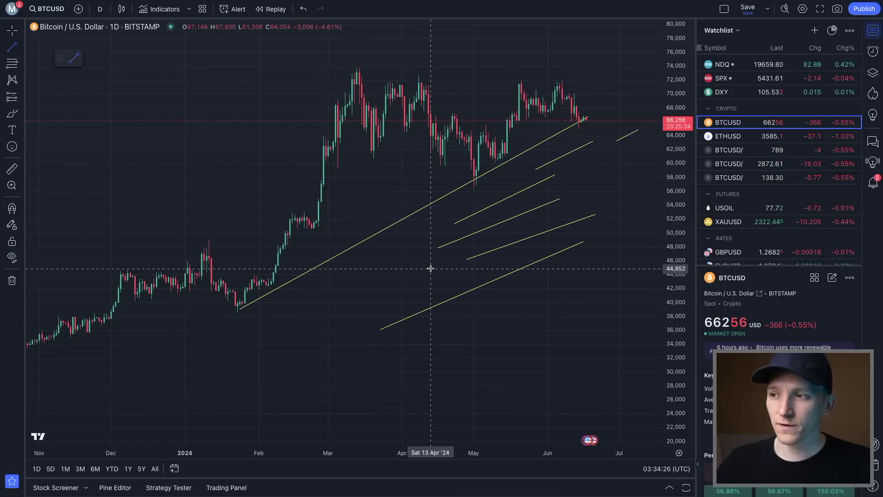
Draw a short trend line between about 54,519 on 10 May '24 and about 55,181 later that month.
left_click(513, 196)
left_click(495, 202)
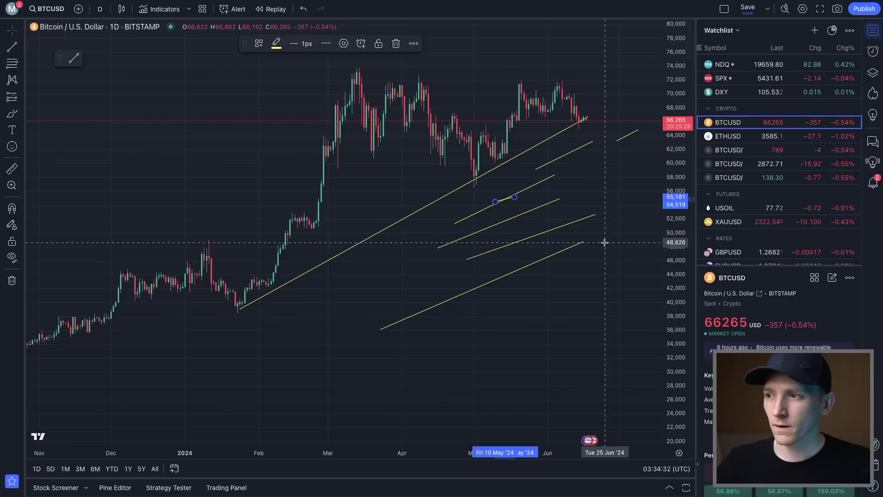
Delete the trend line running from about 47,832 on 16 Apr '24 to about 54,916, and undo that deletion.
left_click(540, 208)
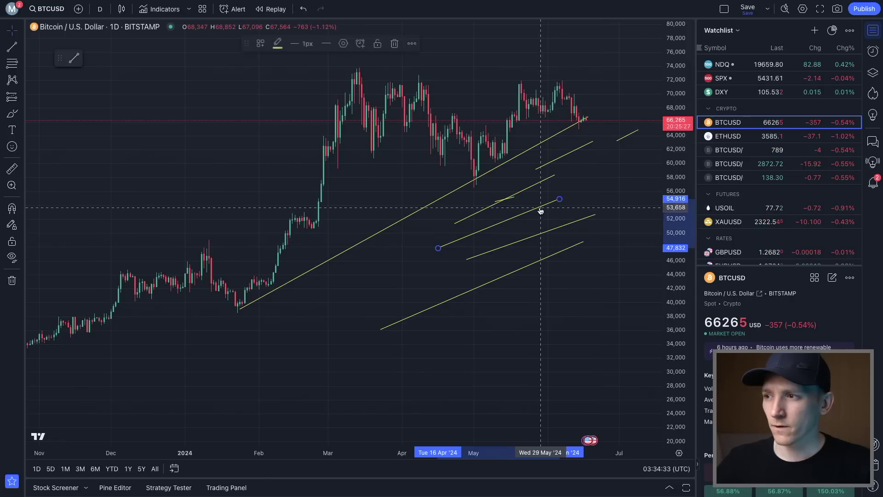
left_click(396, 44)
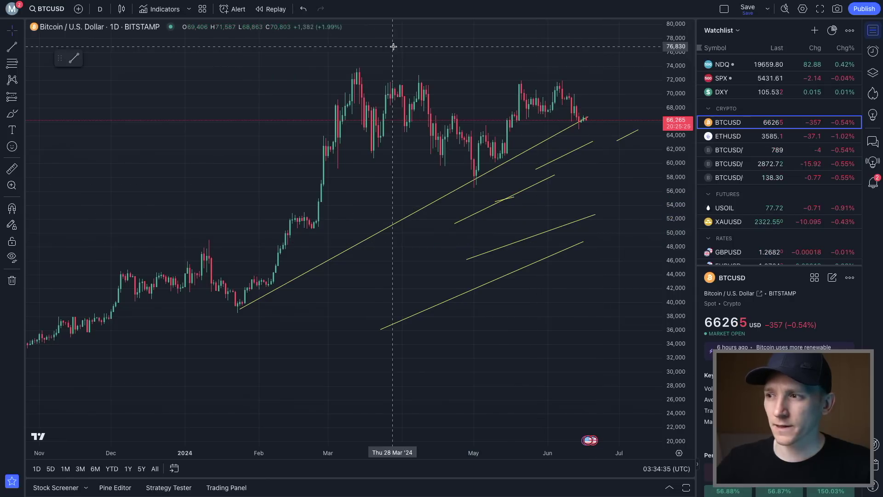
left_click(303, 9)
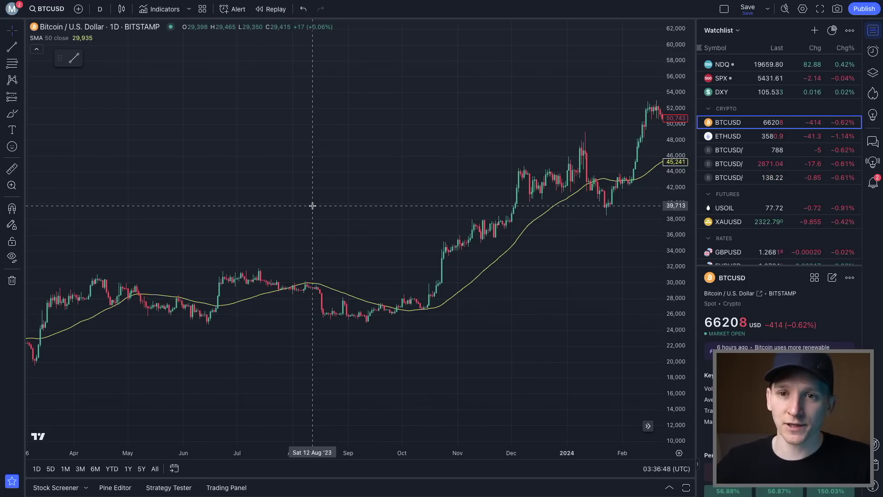
Place a Long Position projection on the chart with its entry at about 28,798 on 19 Oct '23.
left_click(19, 100)
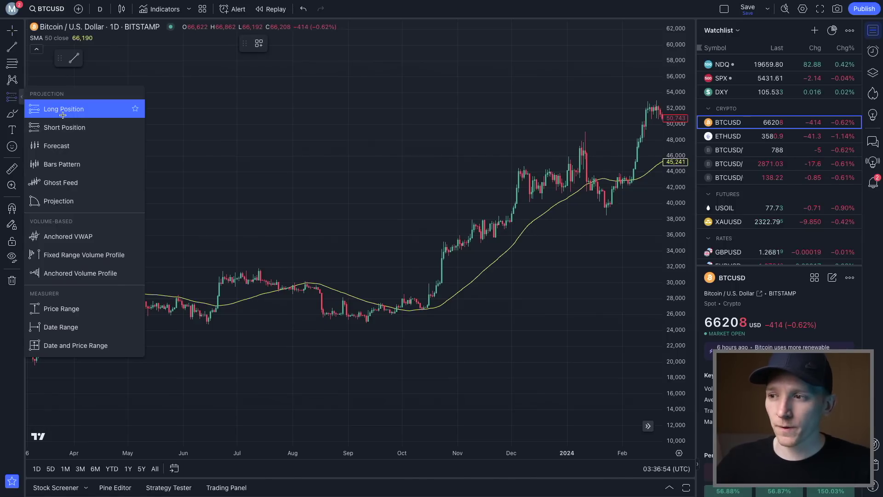
left_click(63, 115)
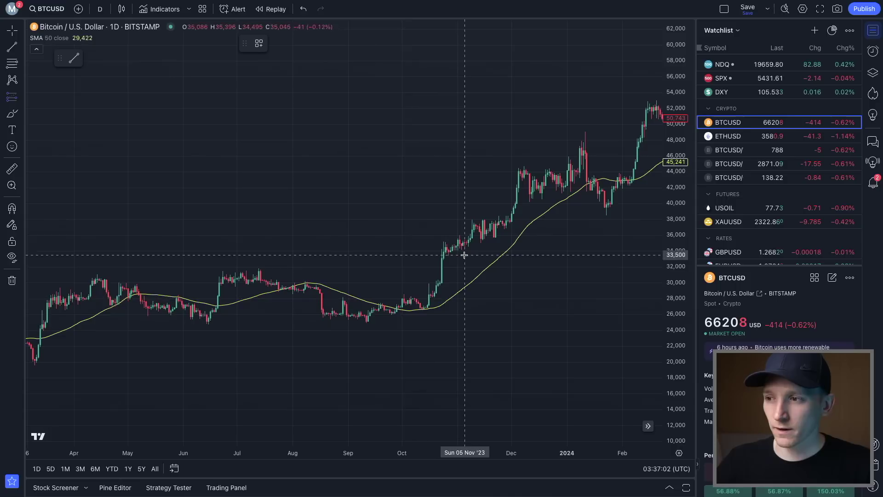
left_click(435, 293)
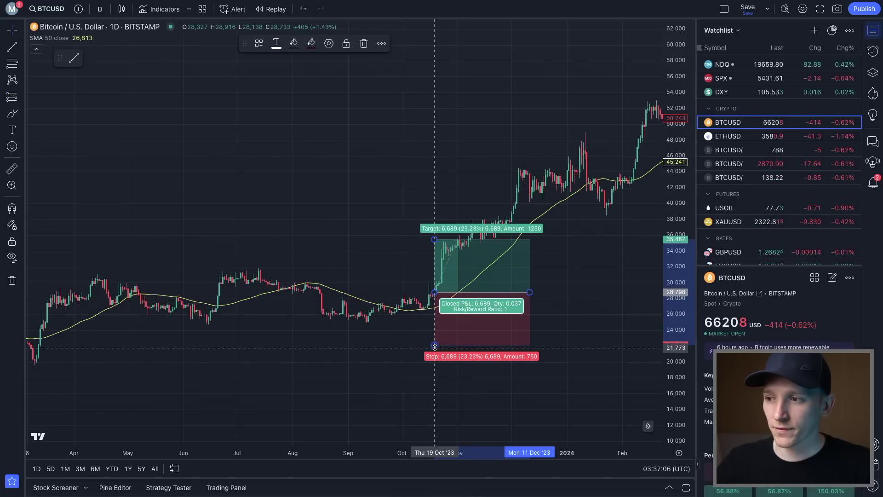
Adjust the long position's levels, with the stop at about 25,256 and the target at about 37,158, and try shifting its entry.
left_click_drag(434, 346, 419, 320)
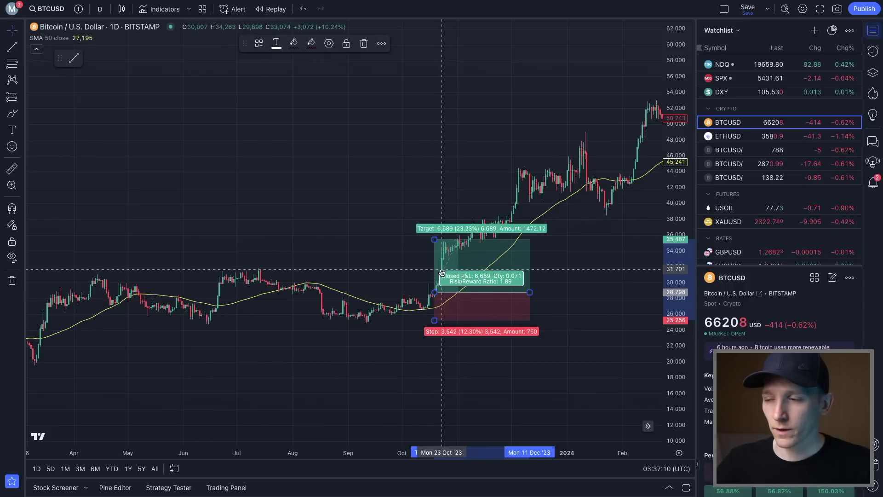
left_click_drag(435, 240, 433, 227)
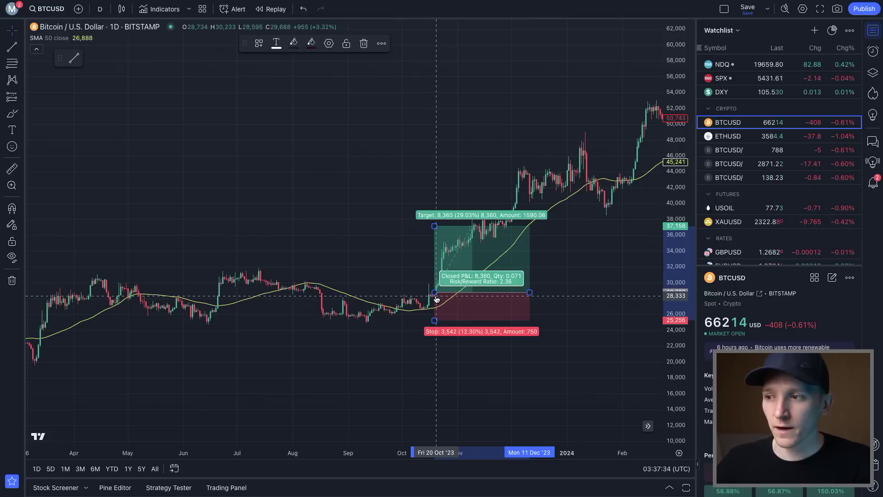
mouse_move(435, 293)
left_mouse_down()
mouse_move(432, 251)
mouse_move(428, 373)
mouse_move(432, 324)
left_mouse_up()
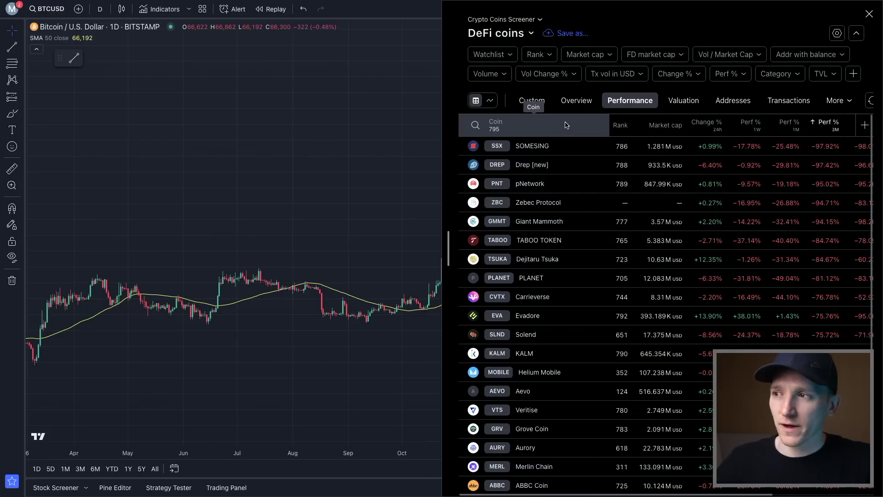
Review the screener types available besides the Crypto Coins Screener.
left_click(499, 20)
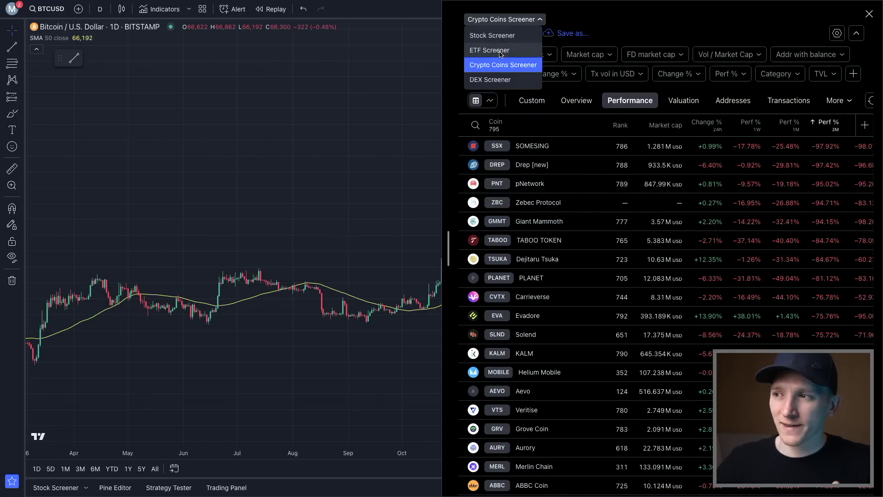
left_click(617, 41)
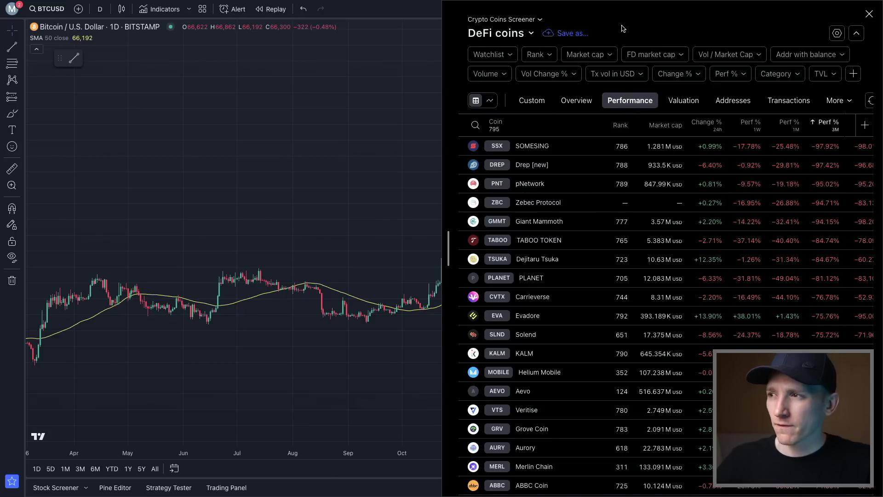
Filter the DeFi coins to a market cap of 10B USD and above, and sort them by 3-month performance in descending order.
left_click(590, 55)
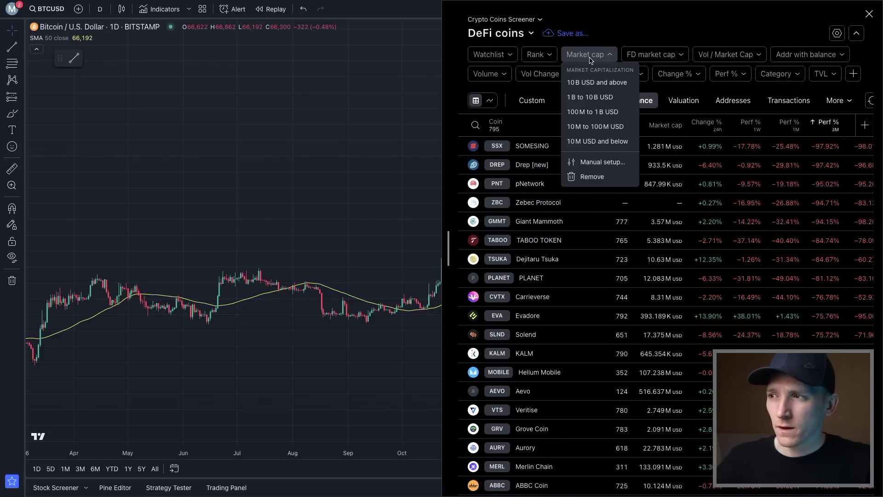
left_click(587, 84)
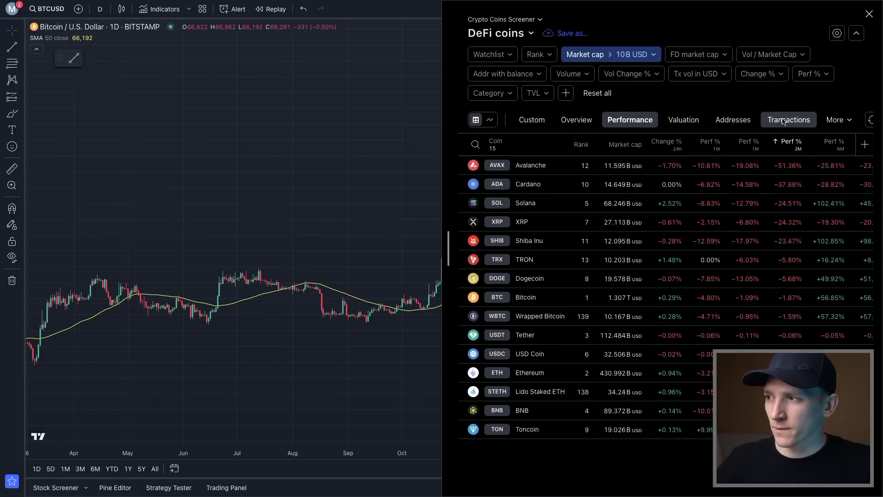
left_click(791, 149)
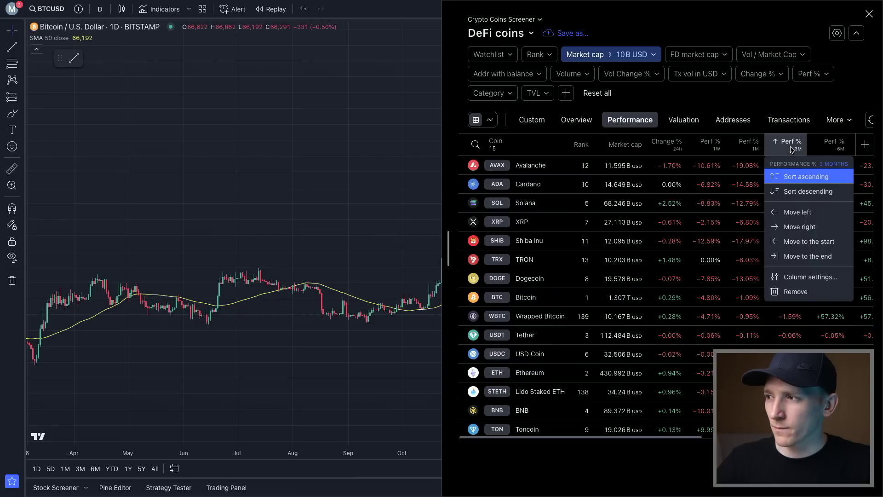
left_click(794, 192)
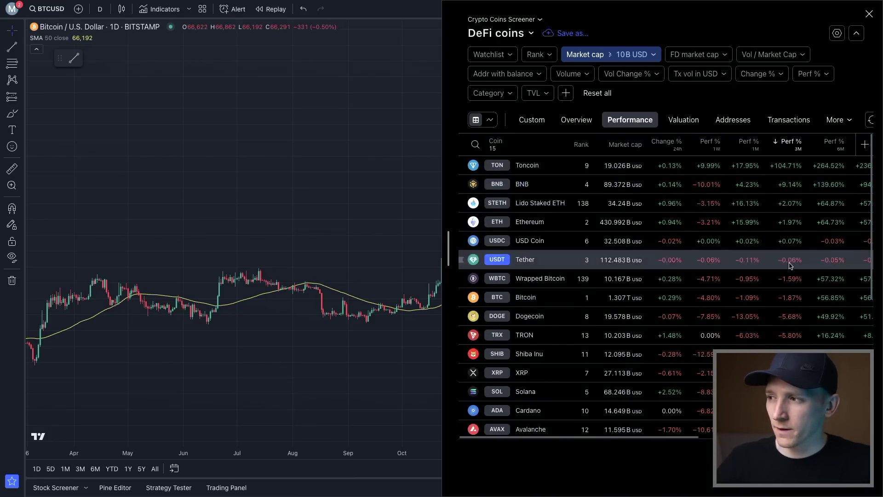
Reset the screener's market cap filter and load Notcoin from the coin list into the chart.
left_click(637, 55)
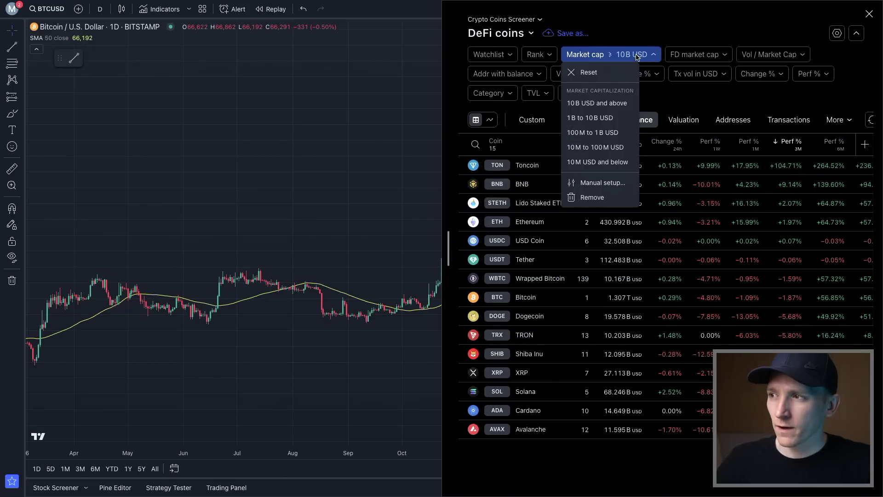
left_click(587, 73)
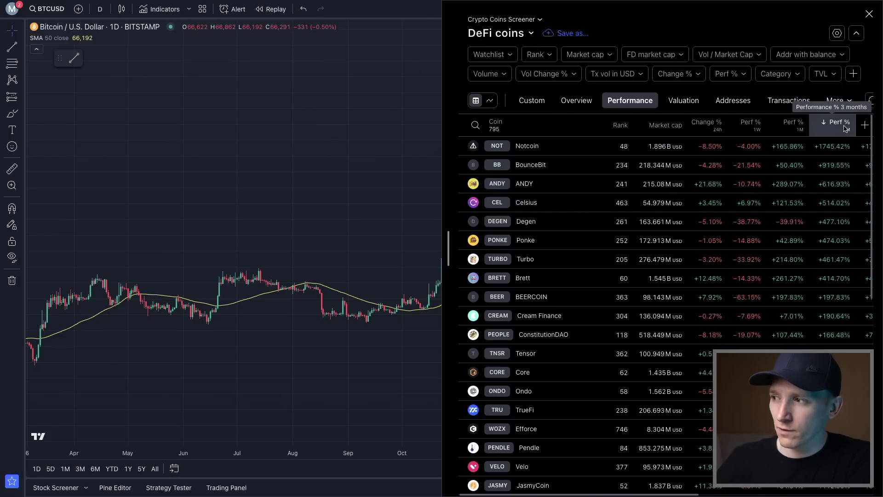
left_click(534, 147)
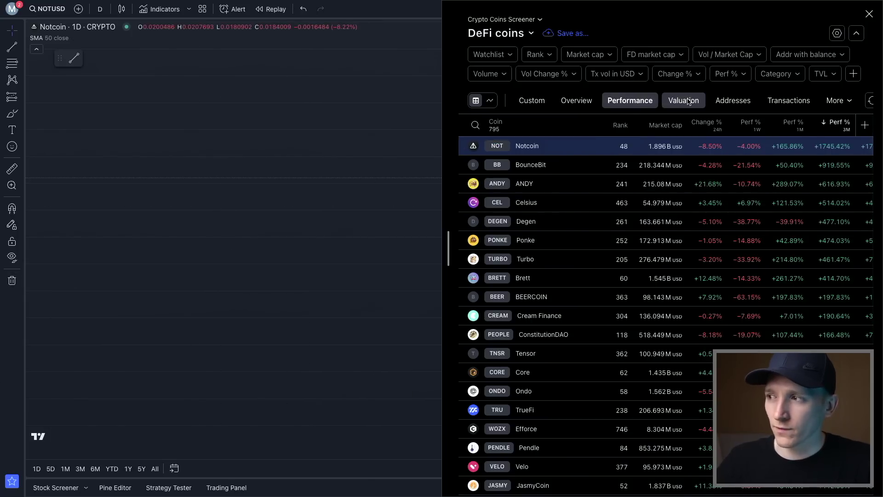
Show the Overview data for the DeFi coins and review the 24-hour volume change filter choices.
left_click(575, 104)
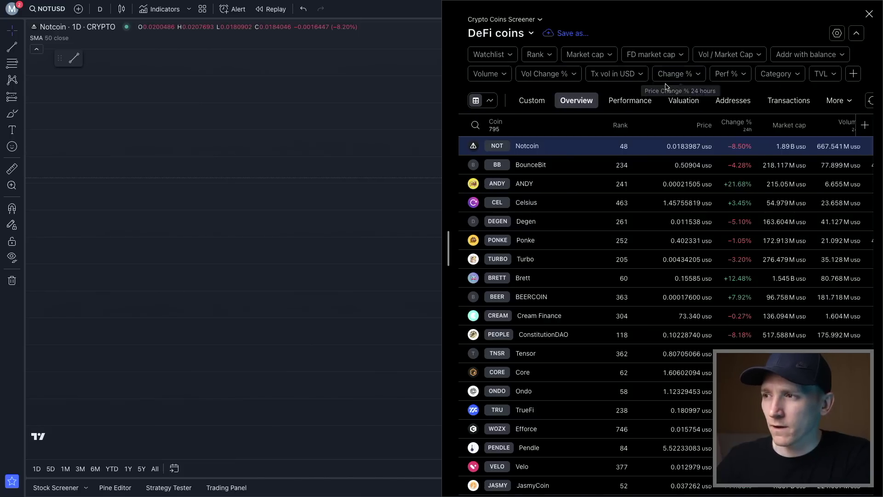
left_click(558, 75)
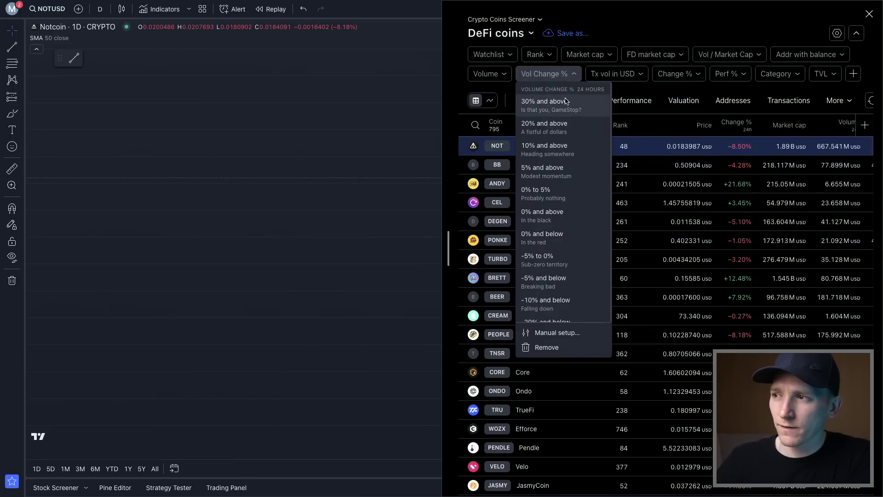
left_click(559, 76)
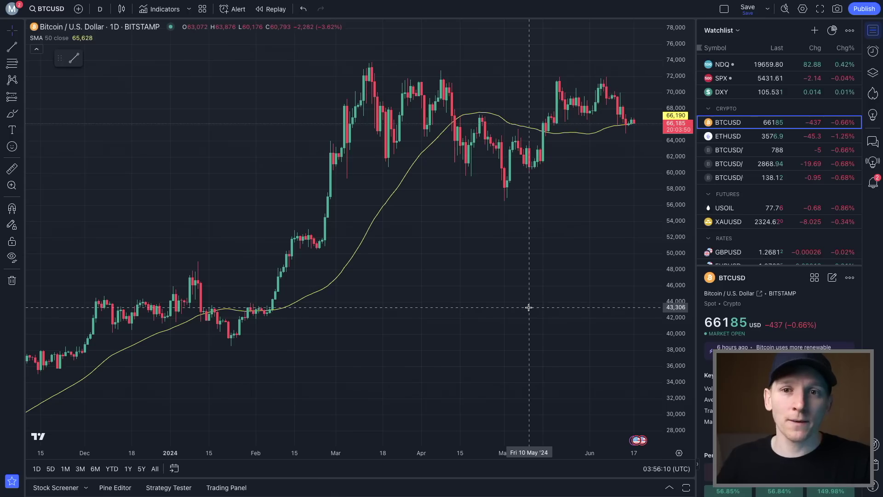
Connect the BTCUSD chart to the Paper Trading brokerage simulator.
left_click(227, 488)
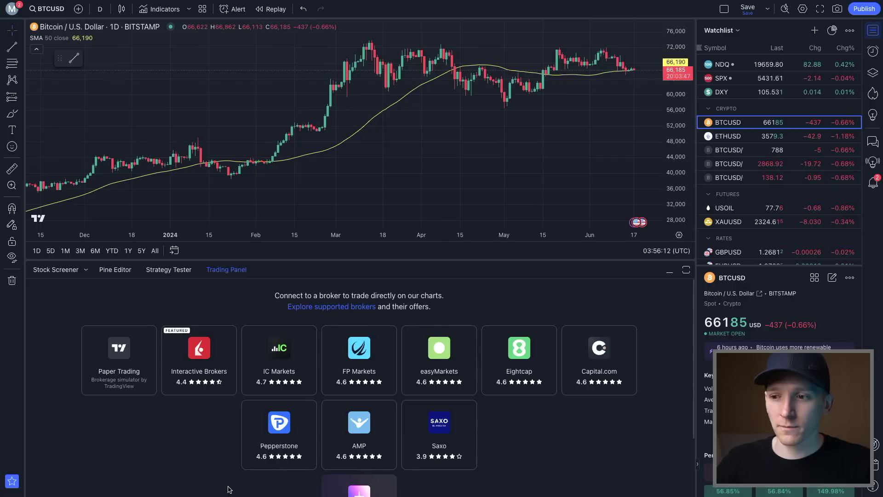
left_click(128, 353)
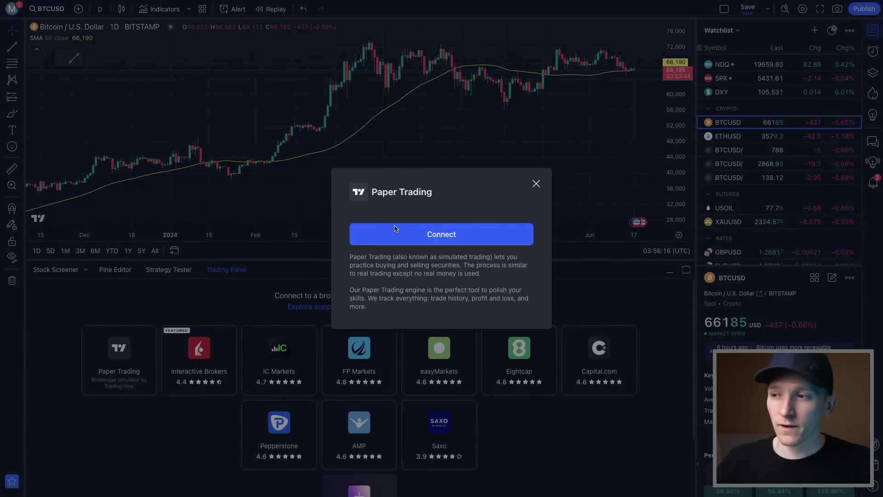
left_click(441, 234)
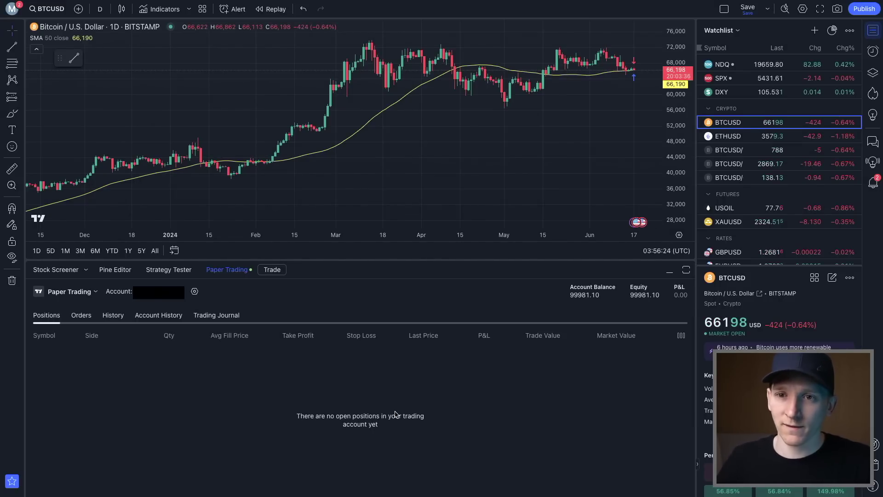
Buy 1 unit of BTCUSD with a paper market order, and close that long position in full.
left_click(272, 270)
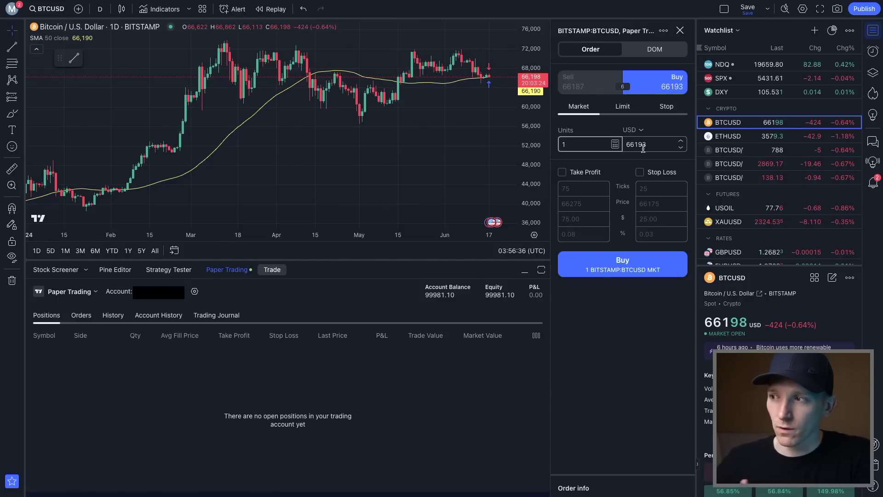
left_click(629, 269)
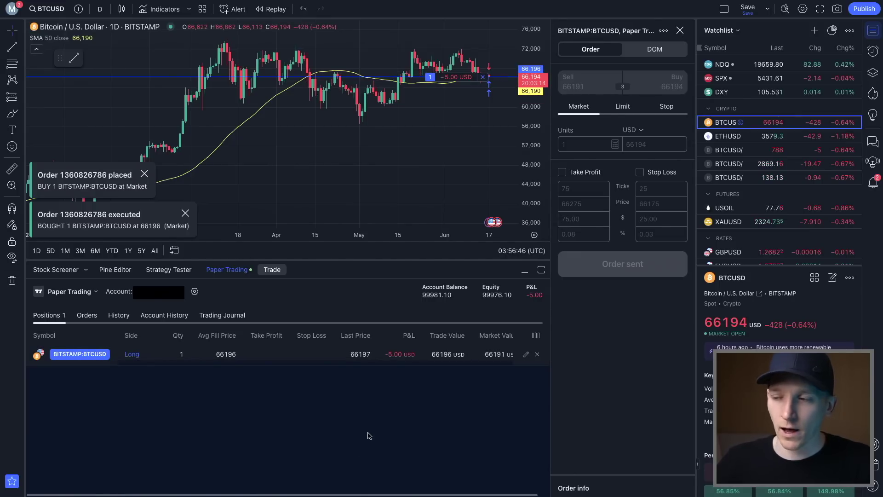
left_click(537, 354)
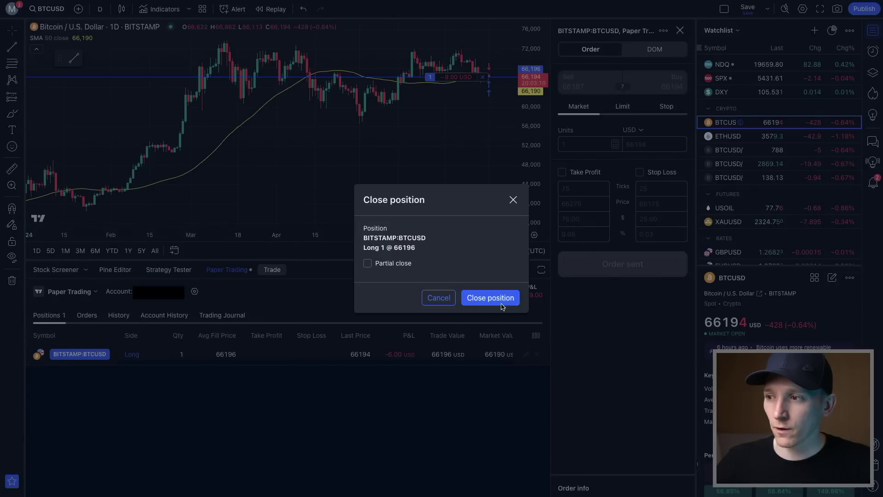
left_click(494, 297)
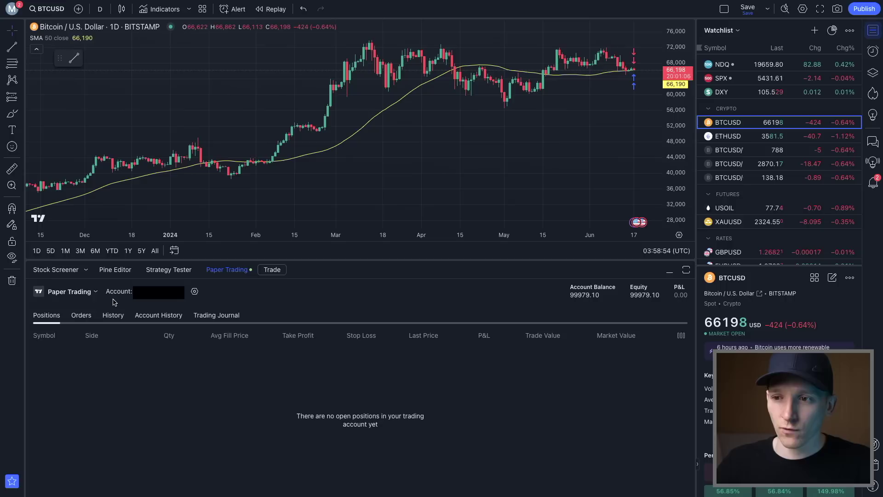
Disconnect from Paper Trading and browse the full list of supported brokers as far as Binance and OANDA.
left_click(68, 292)
left_click(60, 385)
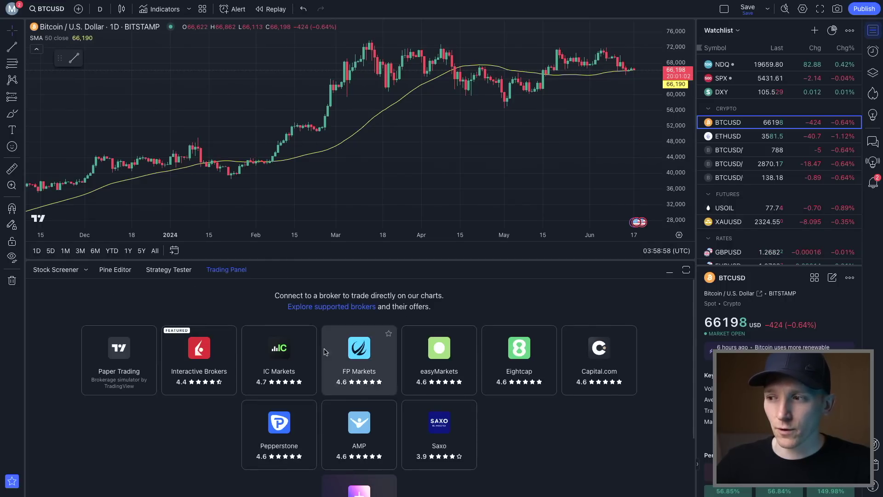
scroll(274, 448, "down", 2)
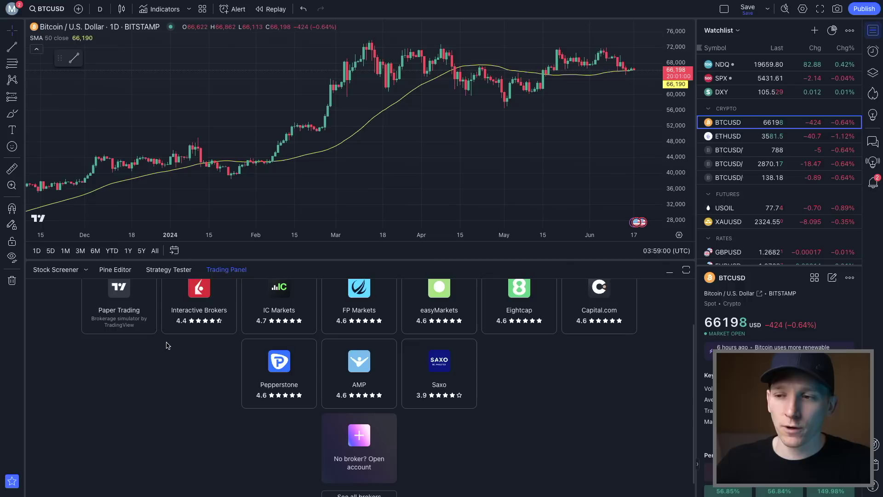
scroll(195, 378, "down", 1)
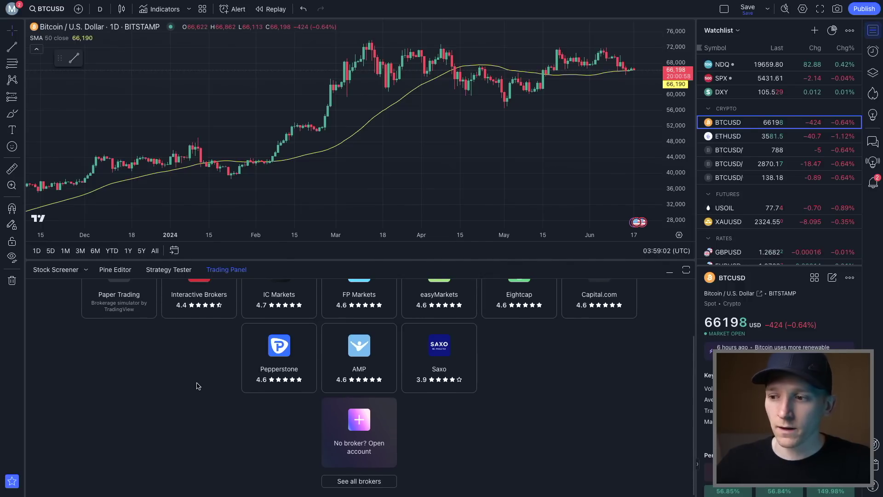
left_click(367, 480)
scroll(184, 388, "down", 3)
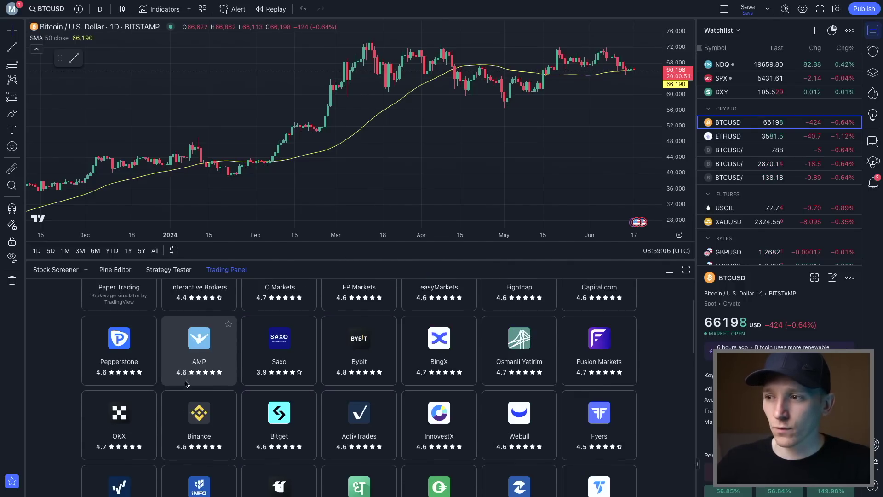
scroll(184, 388, "down", 2)
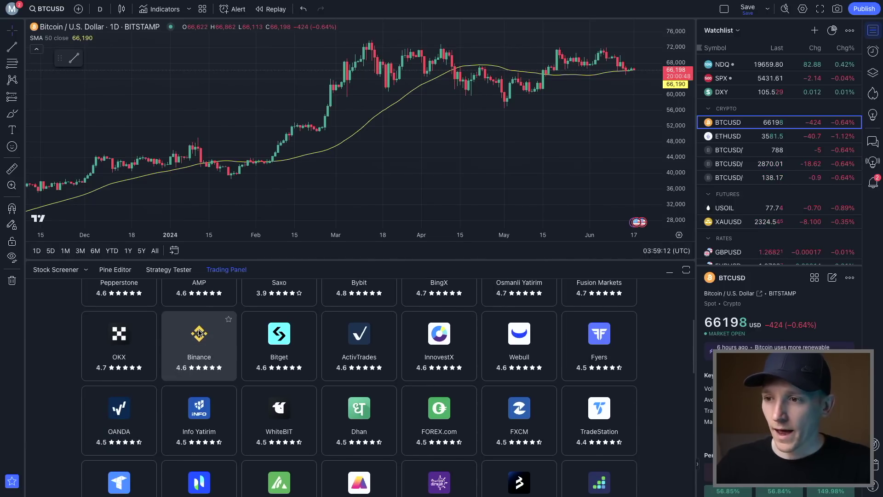
Look at the connection dialog for the Binance broker and dismiss it without connecting.
left_click(199, 332)
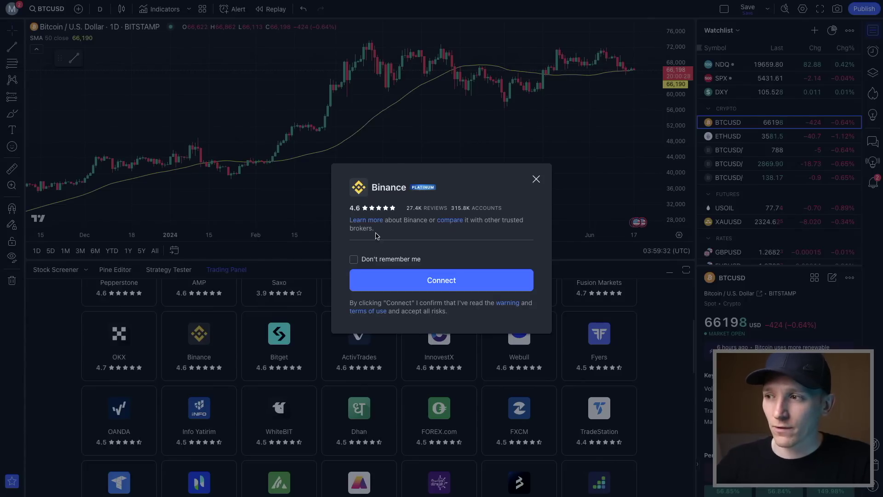
left_click(536, 178)
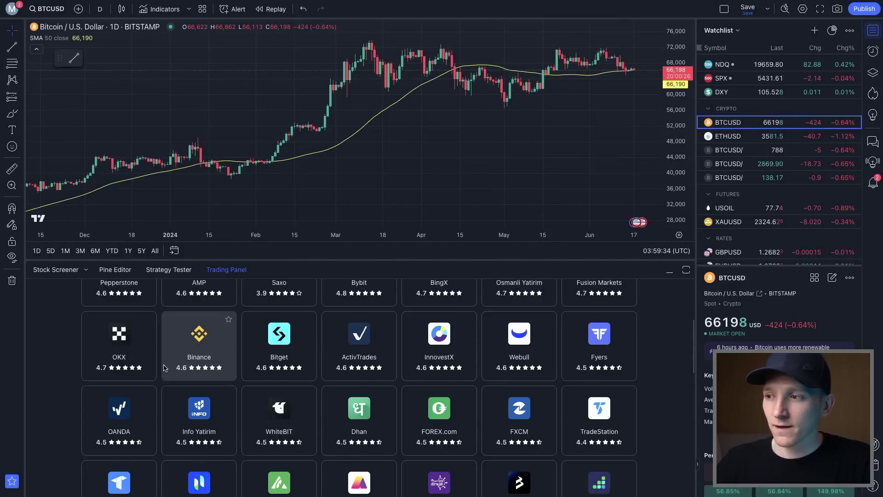
scroll(162, 363, "up", 1)
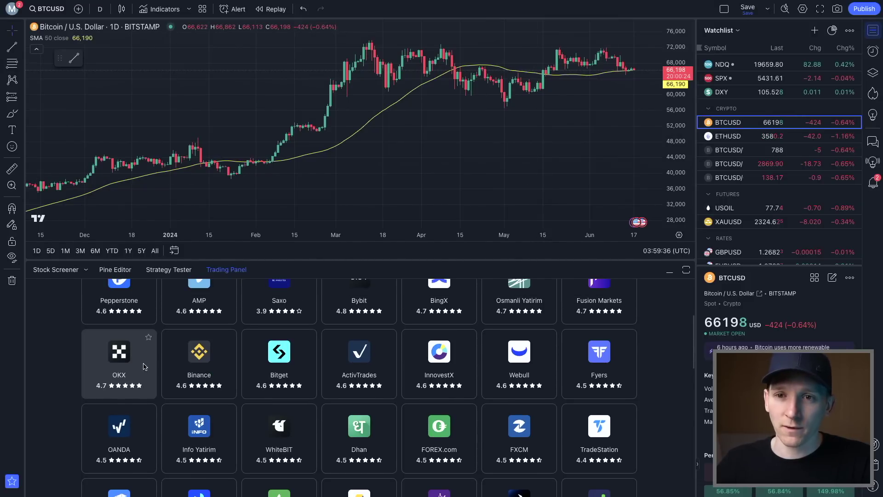